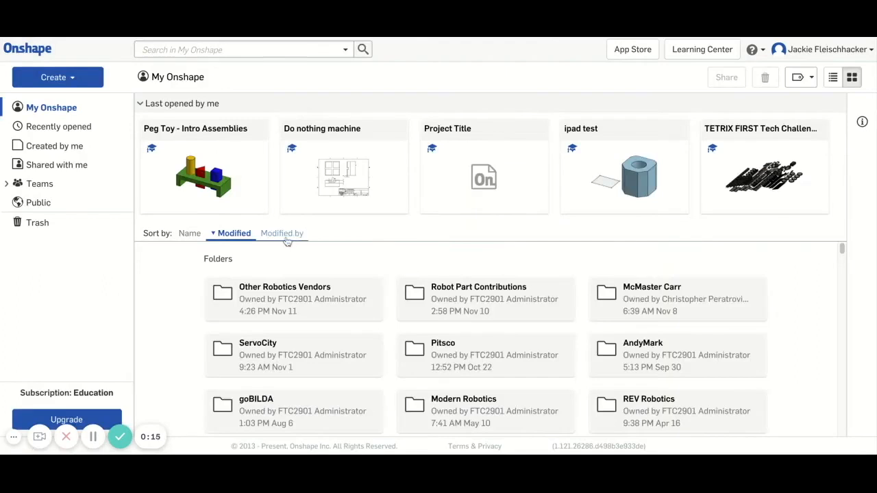
Create a new document named Peg Toy.
left_click(68, 81)
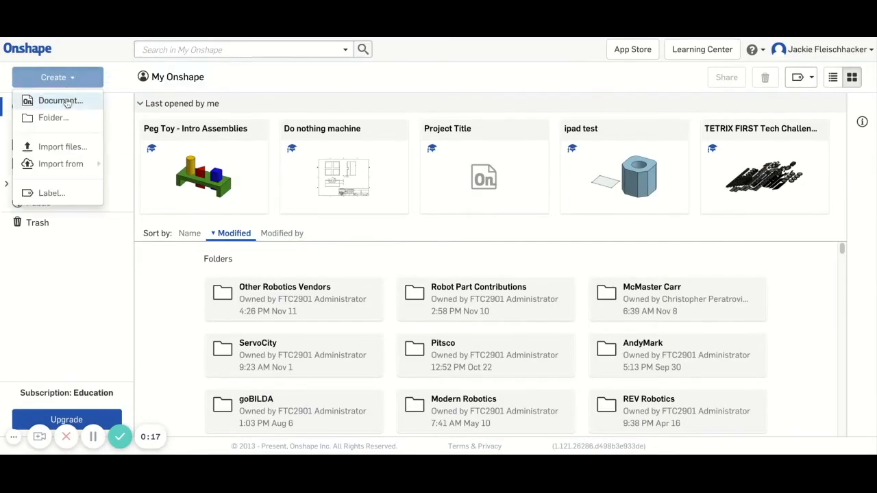
left_click(65, 102)
type("Pe")
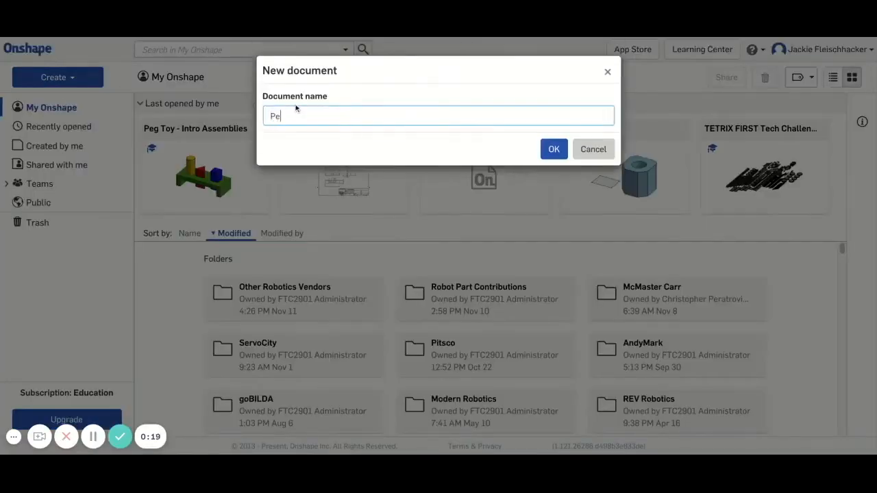
key("Return")
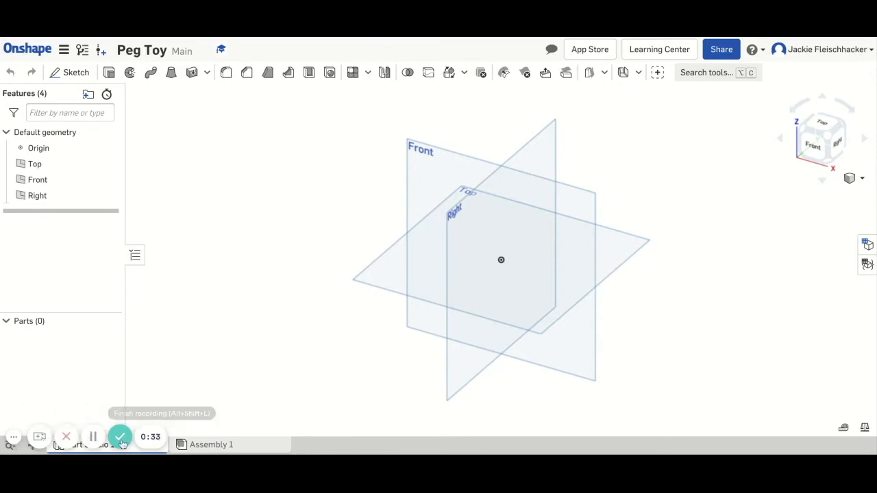
left_click(14, 439)
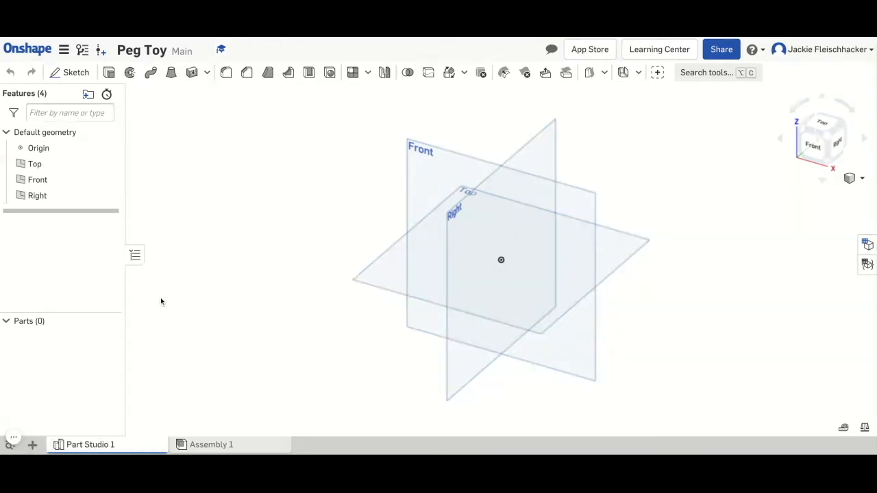
Start a sketch on the Front plane and face it straight on.
left_click(90, 75)
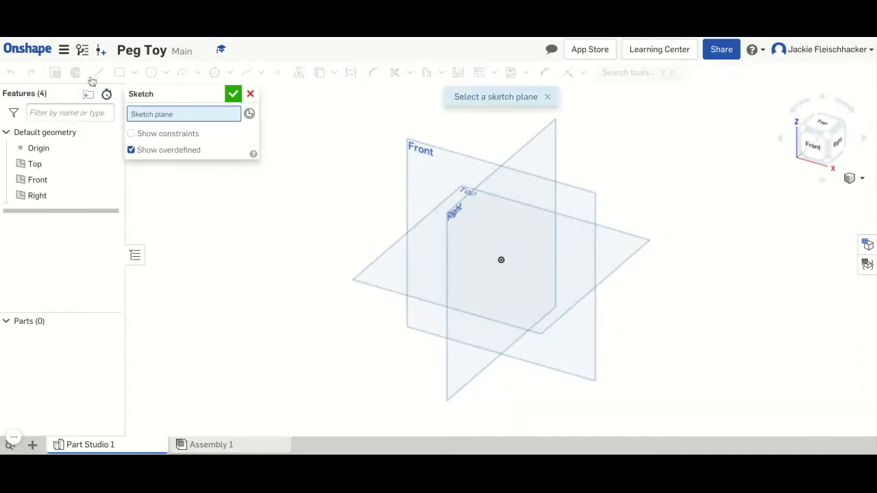
left_click(435, 167)
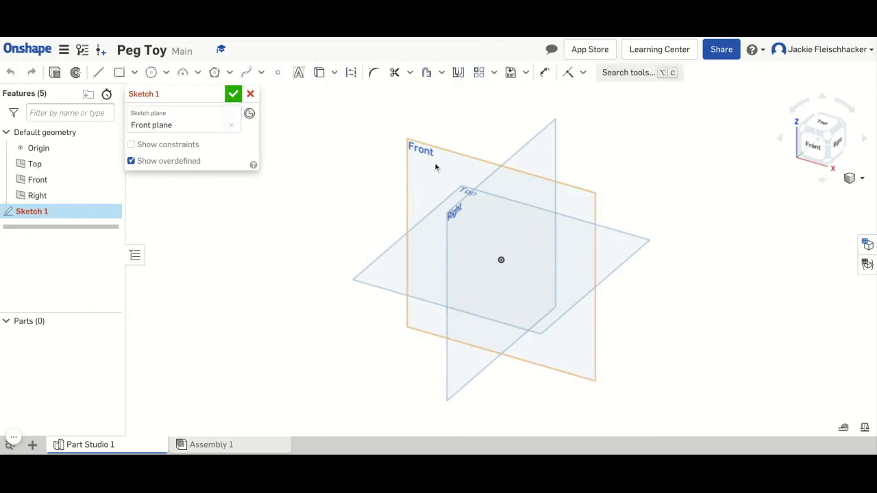
left_click(814, 149)
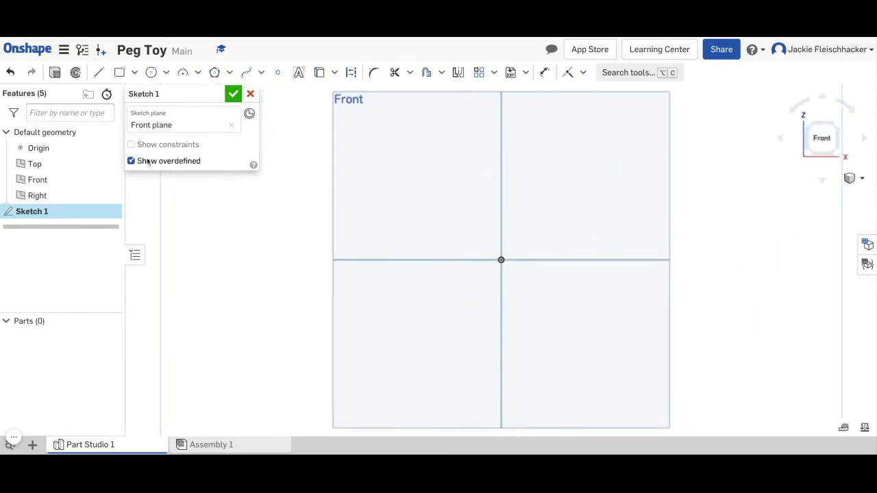
Draw a corner rectangle with its bottom edge running through the origin and size it 12 in wide by 3 in high.
left_click(121, 73)
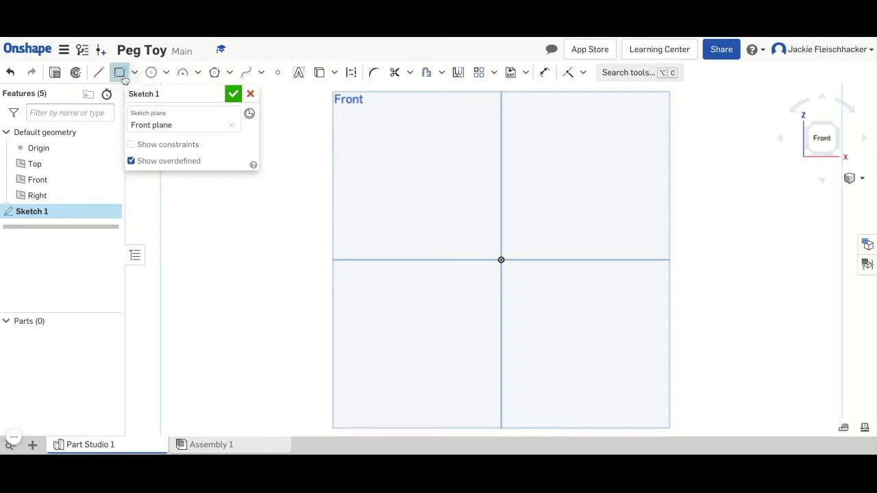
left_click(370, 259)
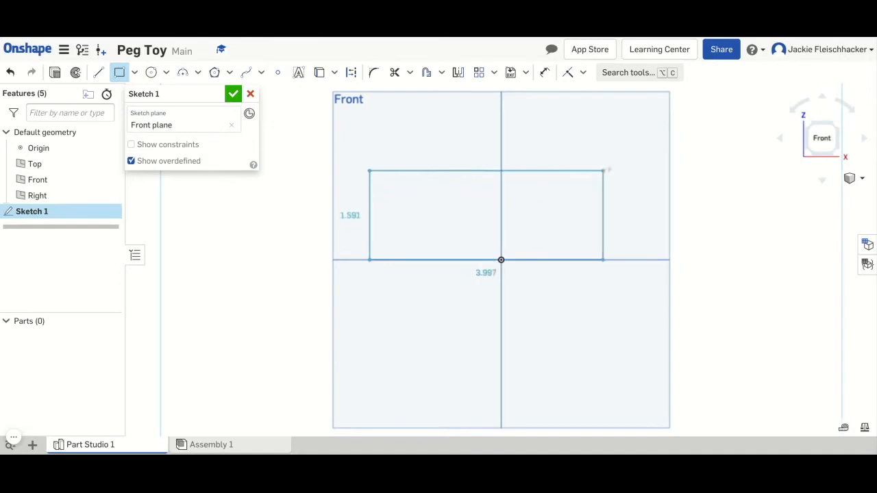
left_click(624, 162)
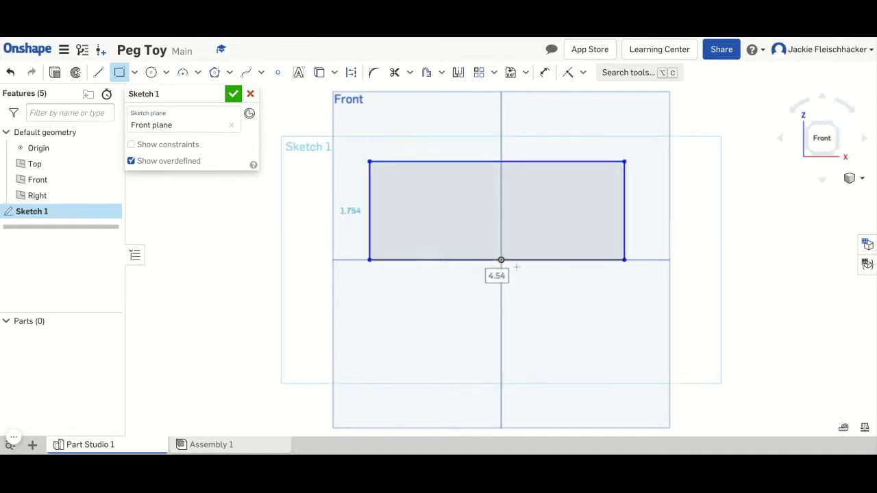
left_click(542, 274)
type("12")
key("Return")
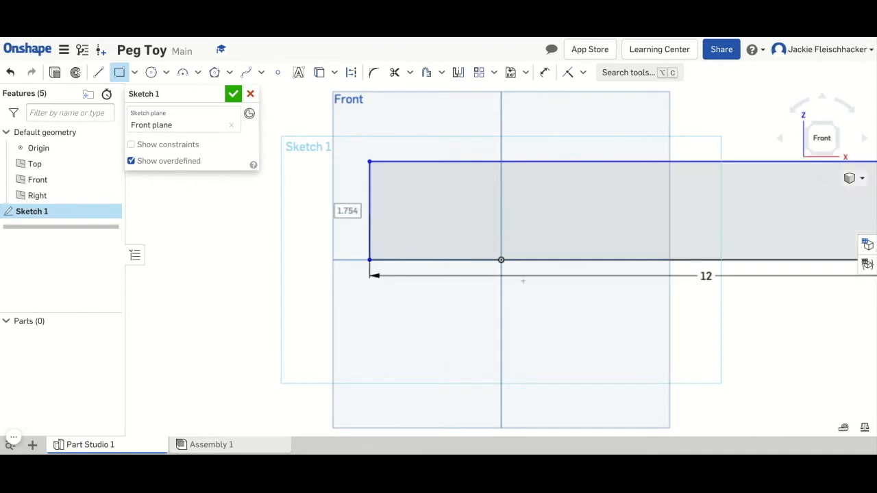
type("3")
key("Return")
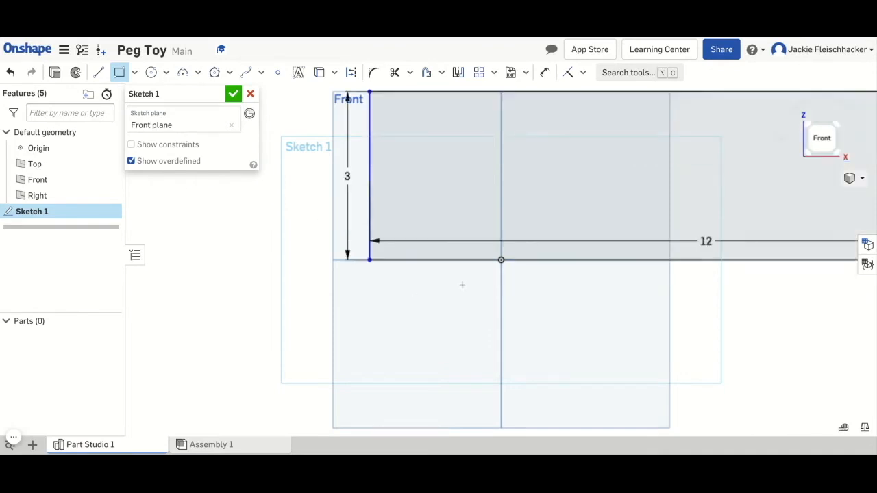
Draw a second rectangle about 9.52 by 2.16 in inside the first, rising from its bottom edge.
scroll(463, 285, "down", 5)
mouse_move(475, 288)
middle_mouse_down()
mouse_move(333, 323)
mouse_move(297, 317)
middle_mouse_up()
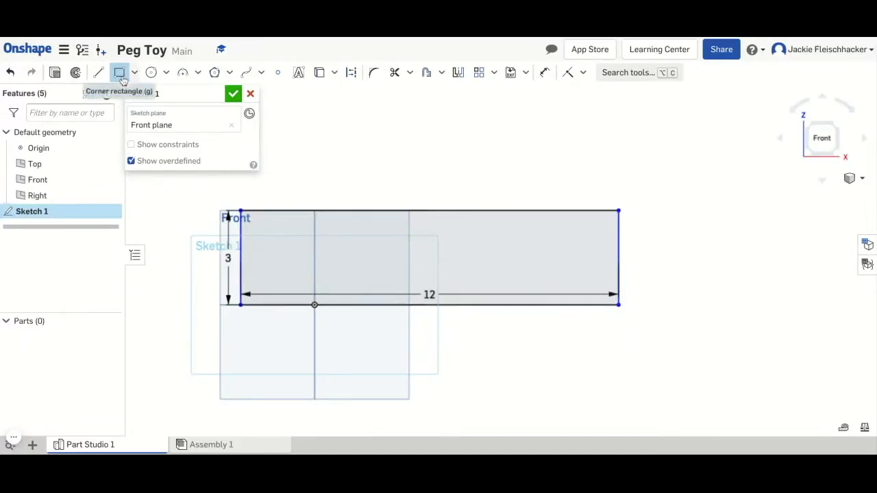
left_click(271, 304)
key("g")
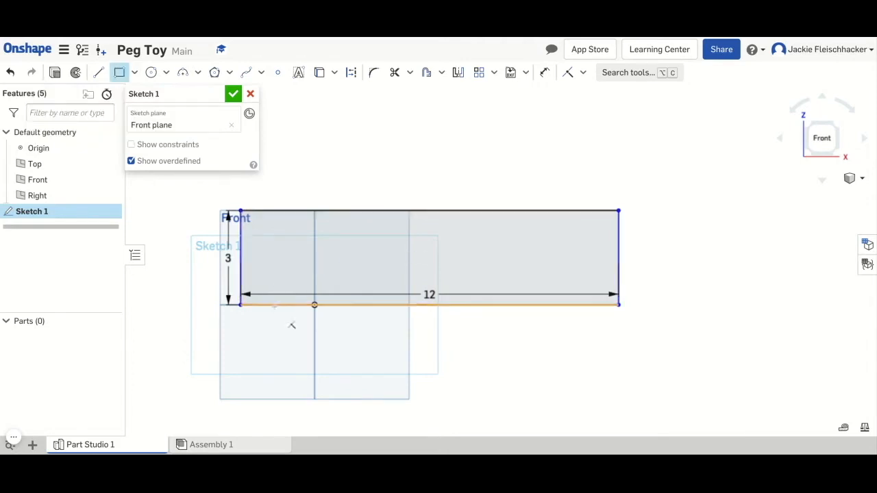
left_click(276, 306)
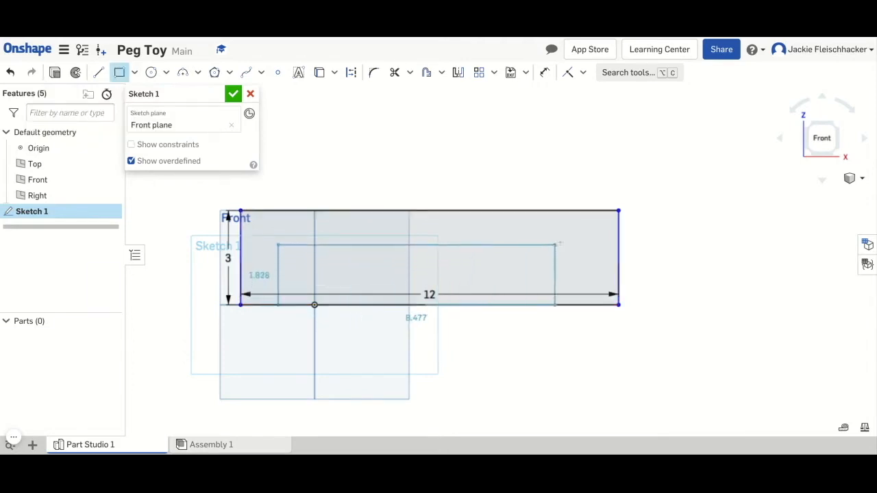
left_click(577, 237)
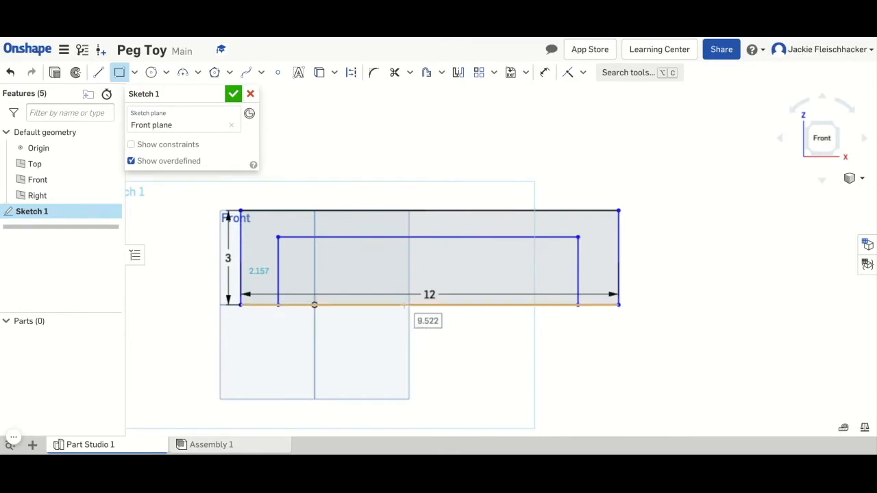
Trim the bottom edge between the two legs and move the 12 in dimension below the profile.
left_click(394, 73)
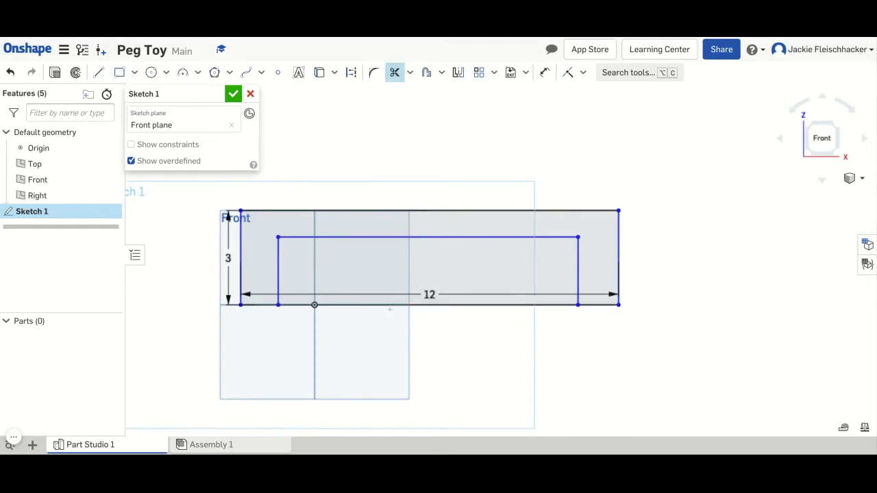
left_click(393, 304)
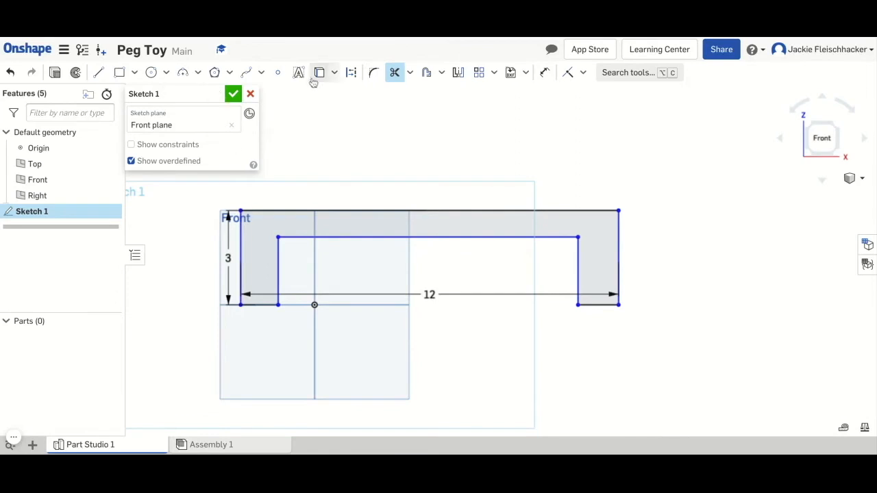
left_click(395, 74)
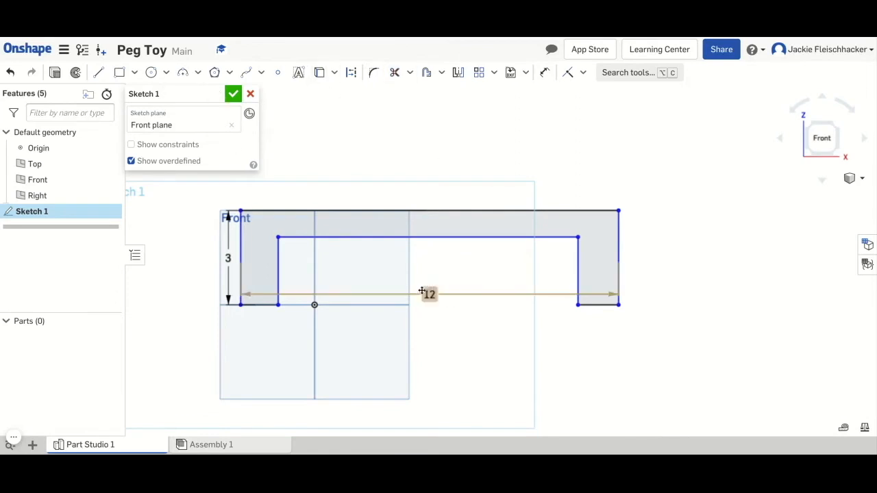
left_click_drag(427, 294, 424, 293)
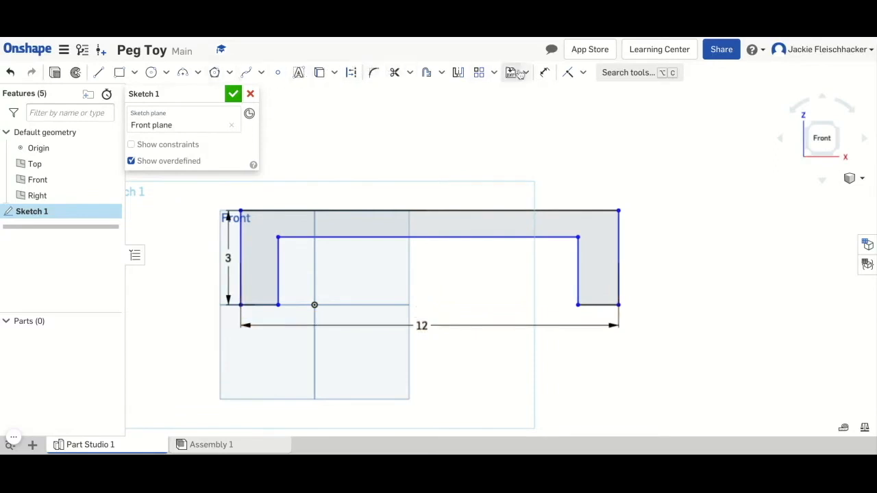
Dimension the bottom edges of both legs to a width of 1 in each.
left_click(546, 74)
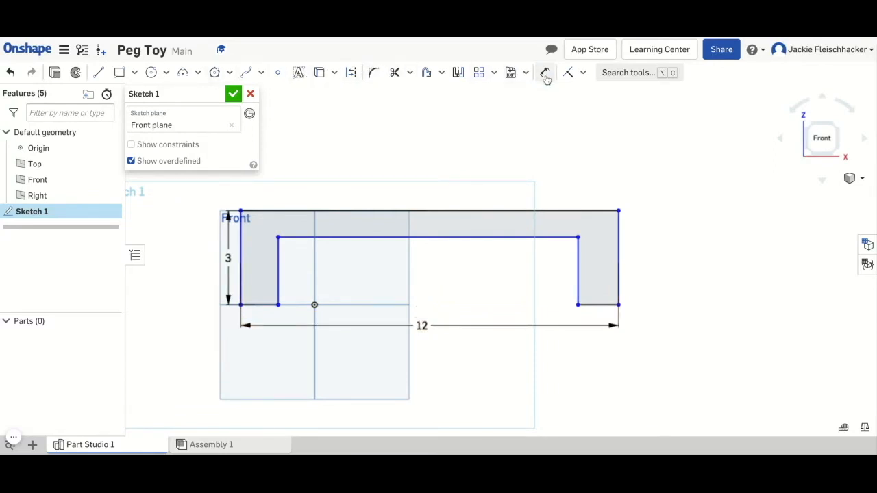
left_click(264, 310)
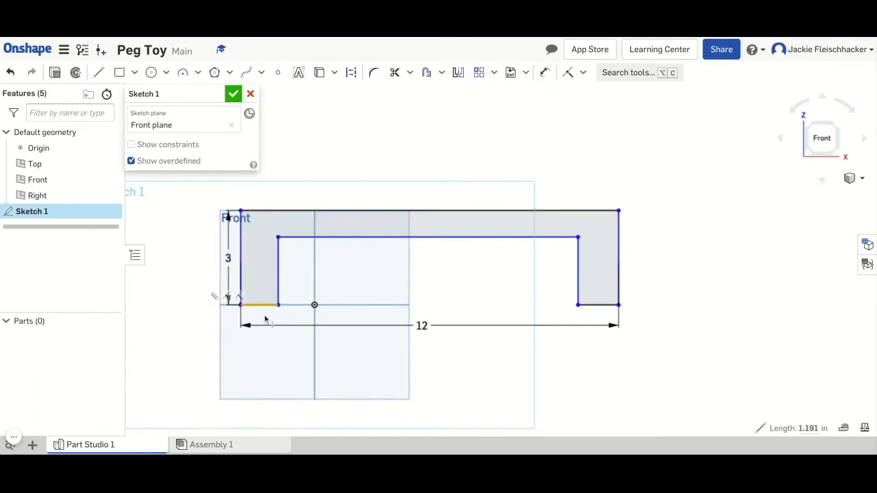
left_click(264, 350)
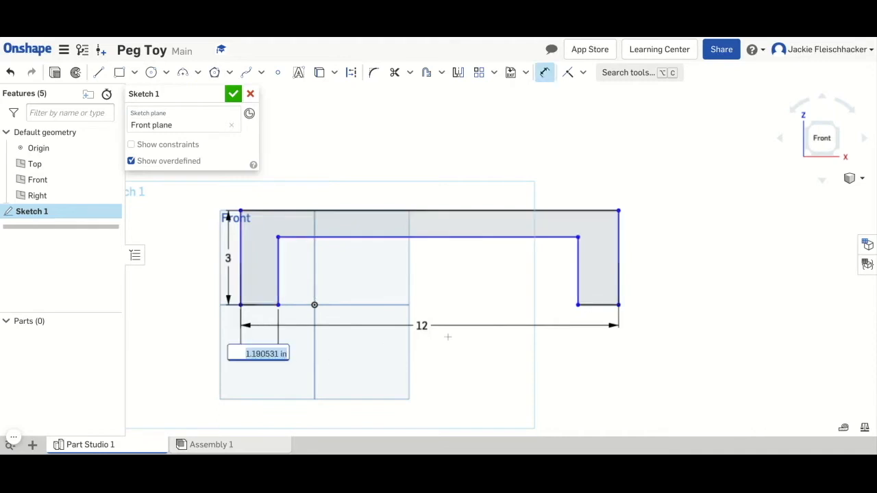
type("1")
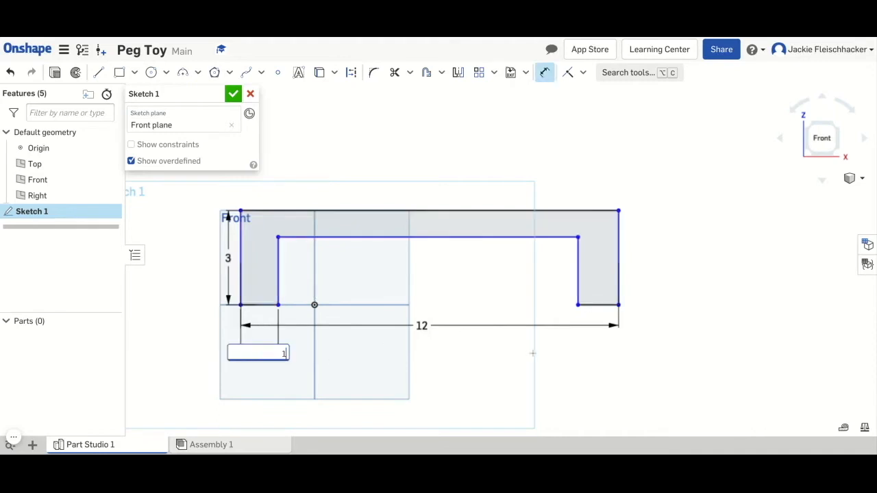
key("Return")
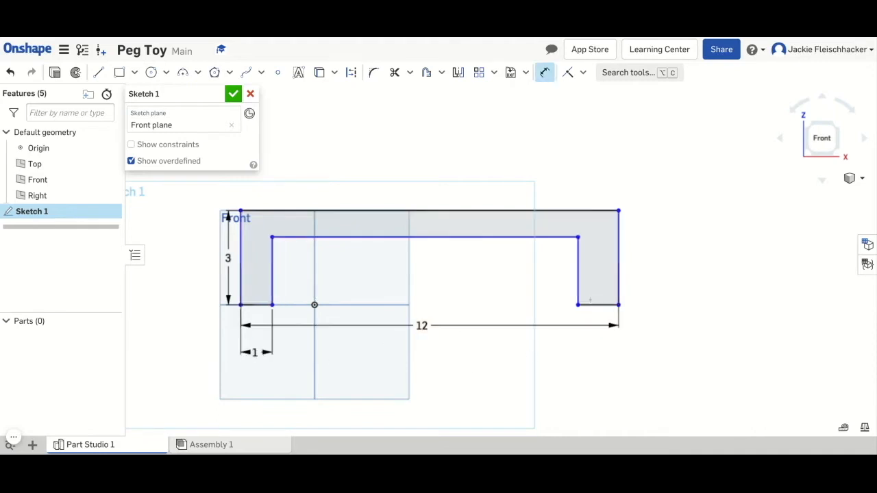
left_click(598, 305)
left_click(615, 363)
type("1")
key("Return")
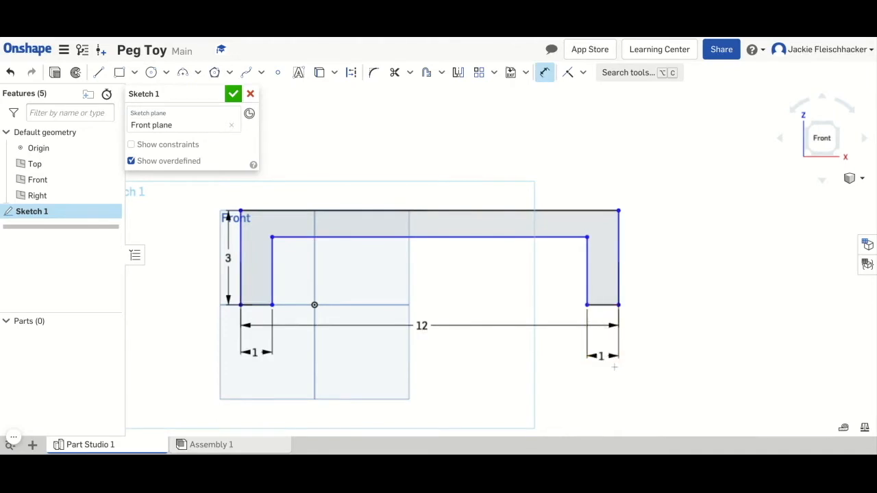
Dimension the distance between the inner and outer top edges as 1 in and finish the sketch.
left_click(457, 237)
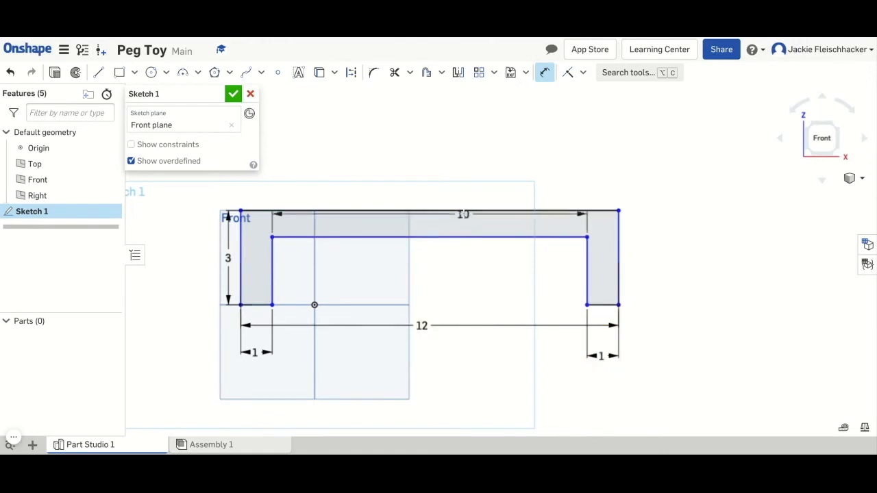
left_click(463, 211)
left_click(445, 220)
type("1")
key("Return")
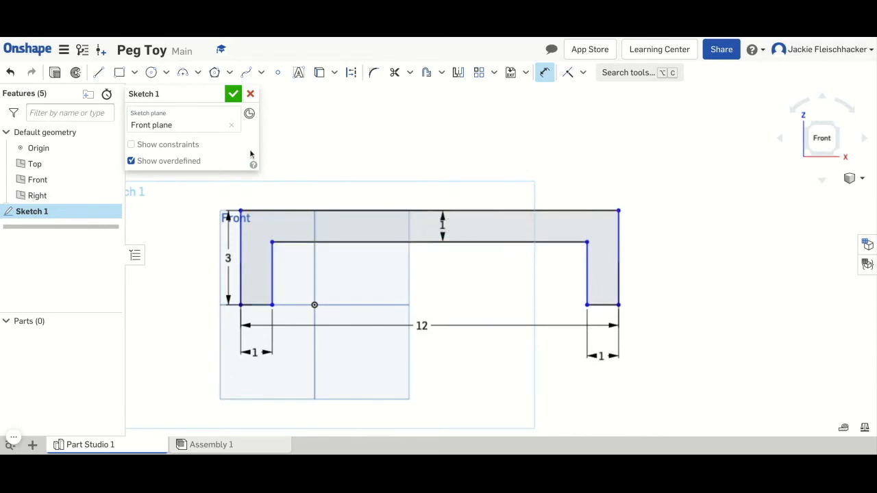
left_click(233, 93)
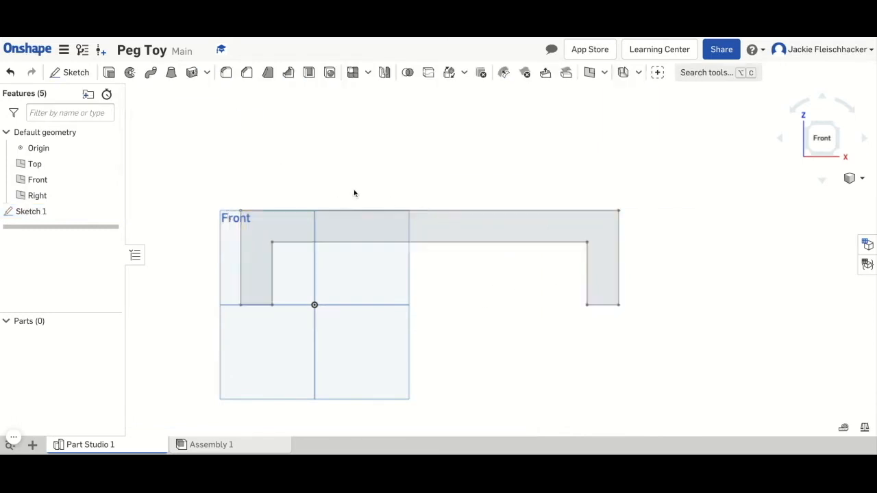
Extrude the bench-shaped profile as a new solid with a blind depth of 5 in.
left_click(109, 77)
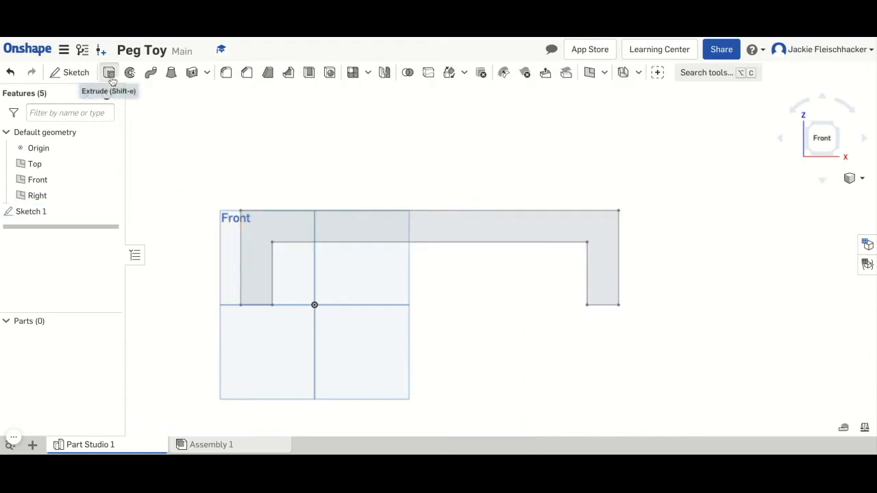
left_click(438, 232)
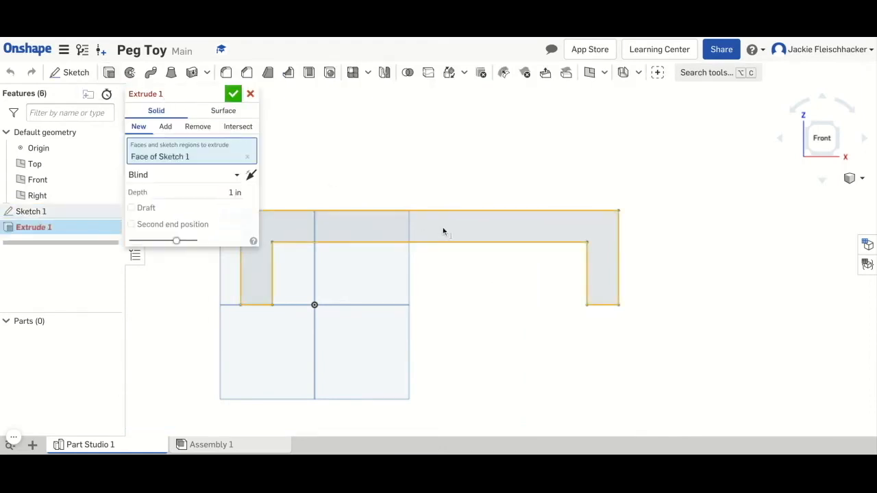
right_click_drag(501, 224, 483, 239)
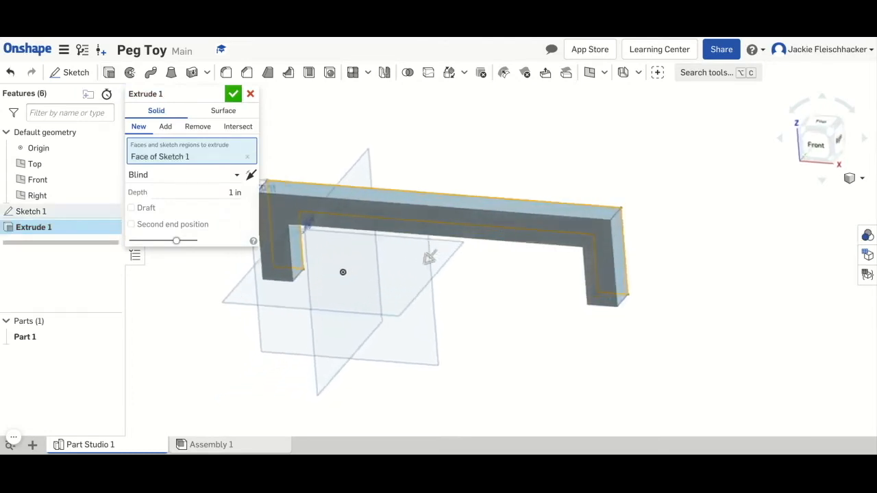
left_click(236, 193)
type("5")
key("Return")
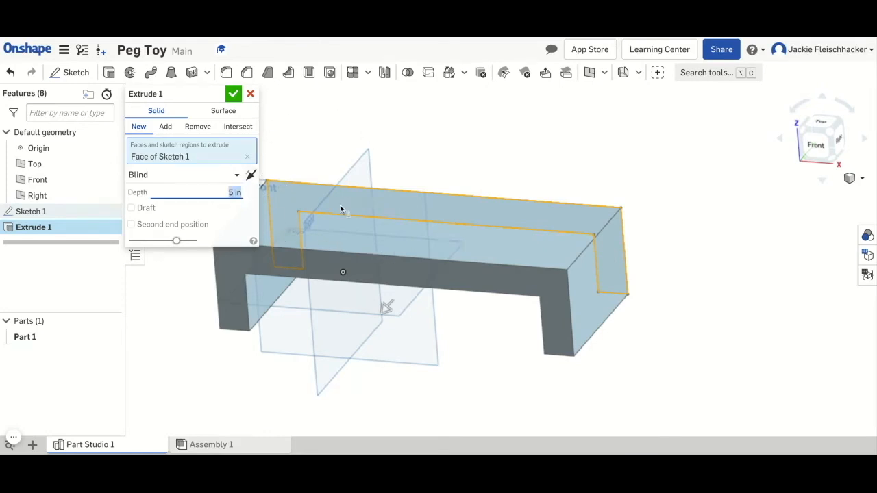
left_click(233, 94)
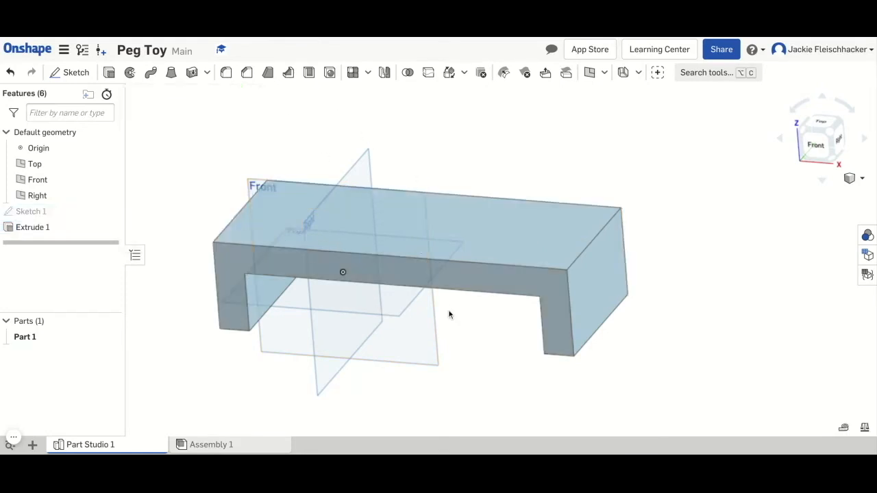
right_click_drag(501, 357, 493, 421)
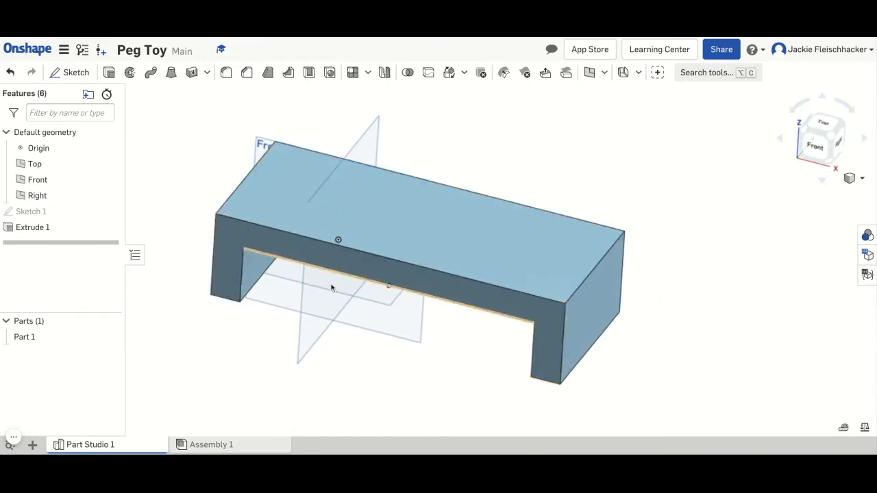
Start a sketch on the bench's top face and draw a 2 in diameter circle near its left end.
left_click(71, 72)
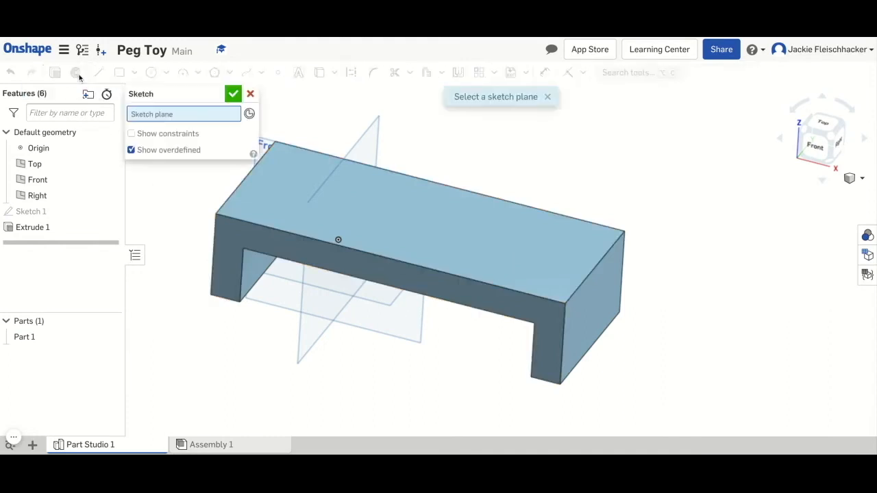
left_click(404, 237)
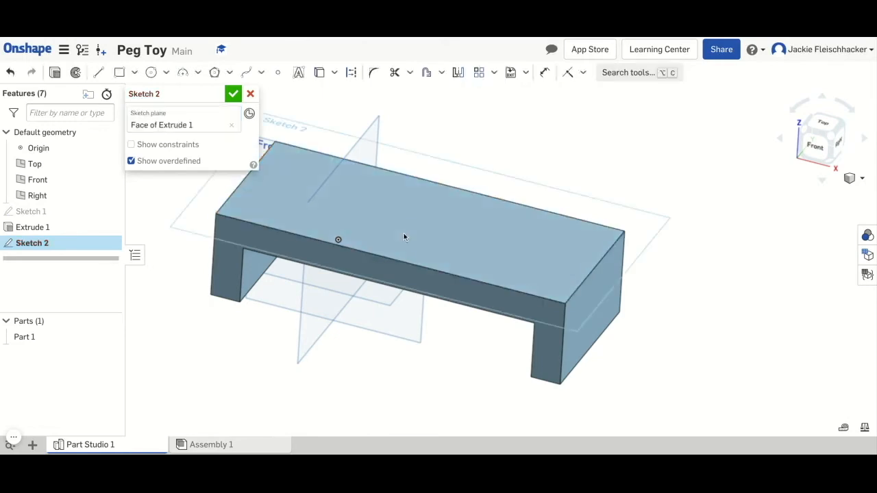
left_click(827, 125)
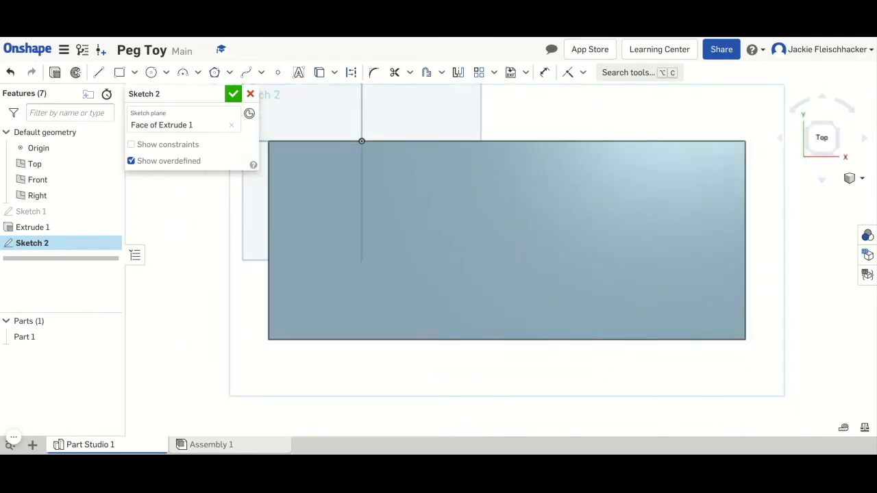
left_click(151, 72)
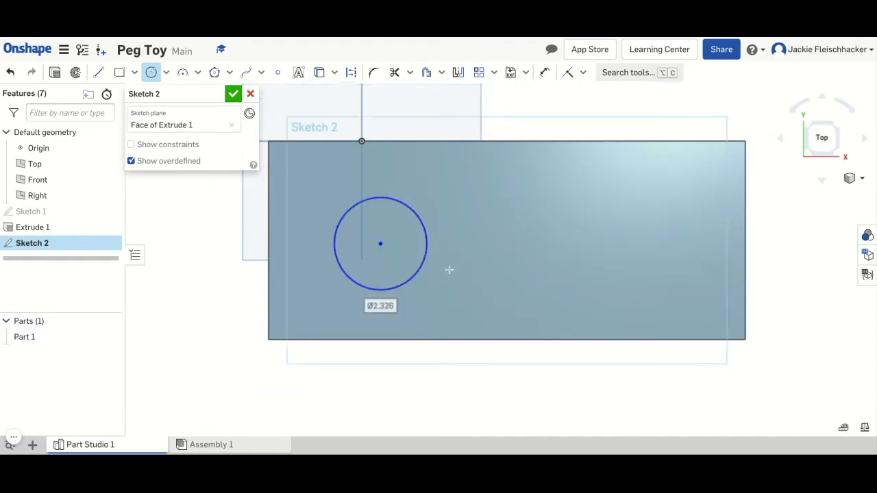
type("2")
key("Return")
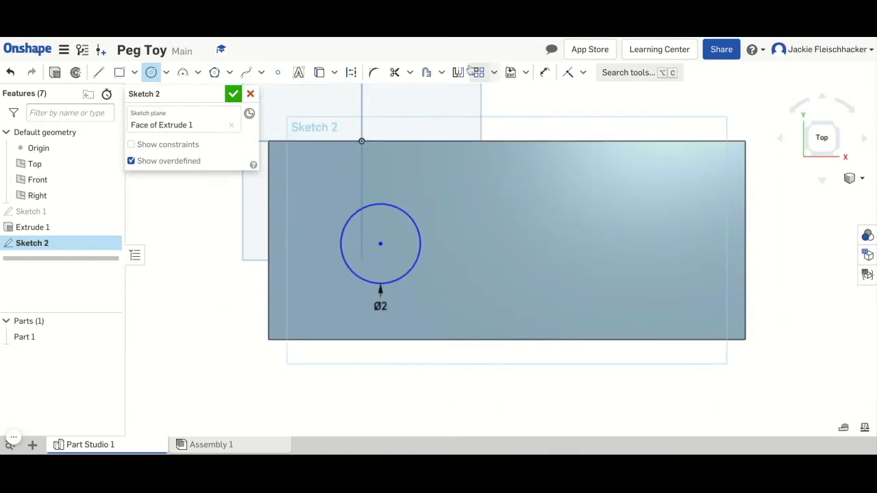
Dimension the circle's centre 2.5 in from the back edge and 2.5 in from the left edge of the top face.
left_click(542, 72)
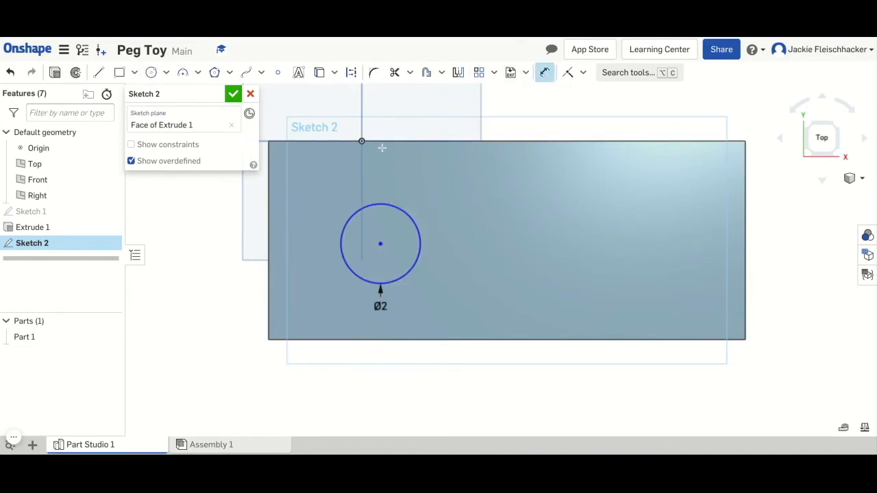
left_click(381, 142)
left_click(380, 243)
left_click(383, 176)
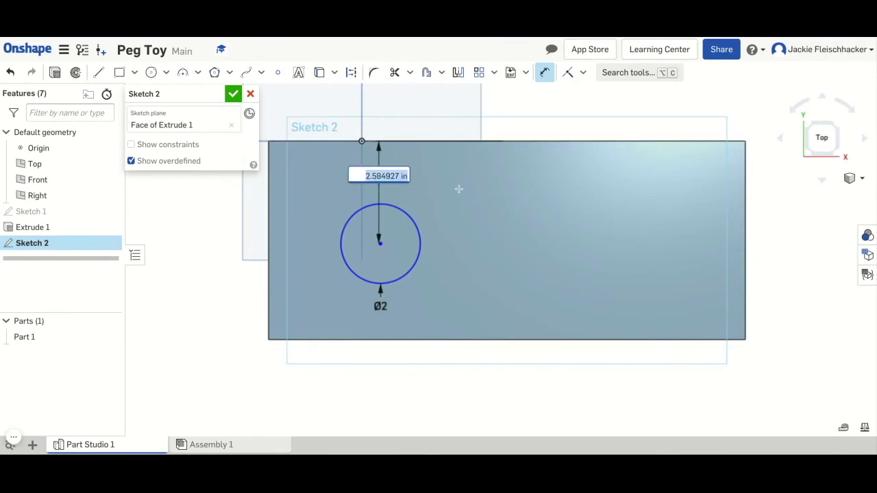
type("2")
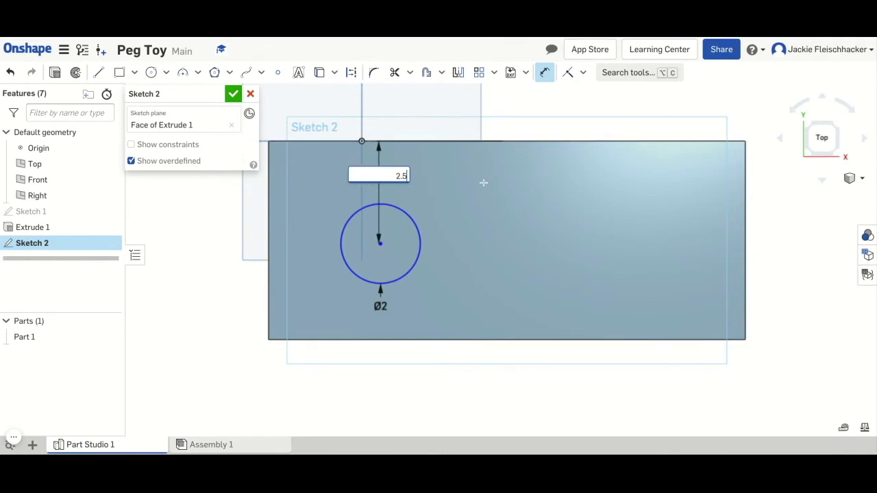
type(".5")
key("Return")
left_click(378, 240)
left_click(268, 250)
left_click(307, 293)
type("2")
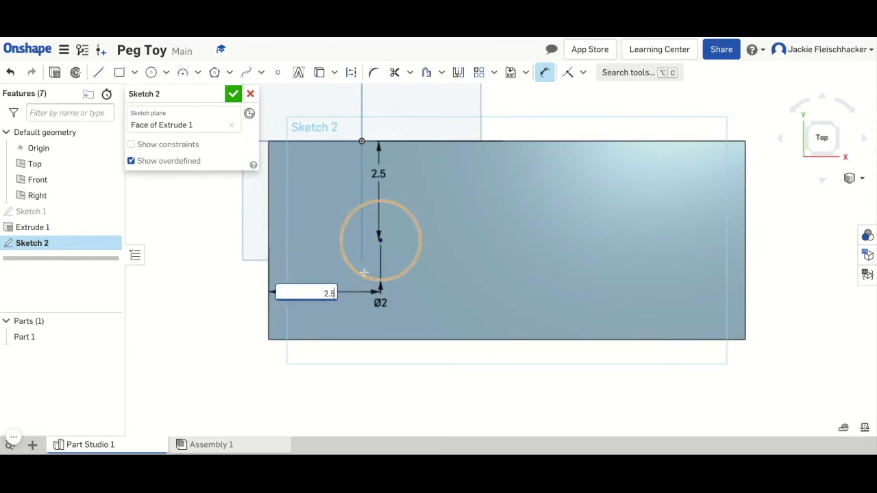
key("Return")
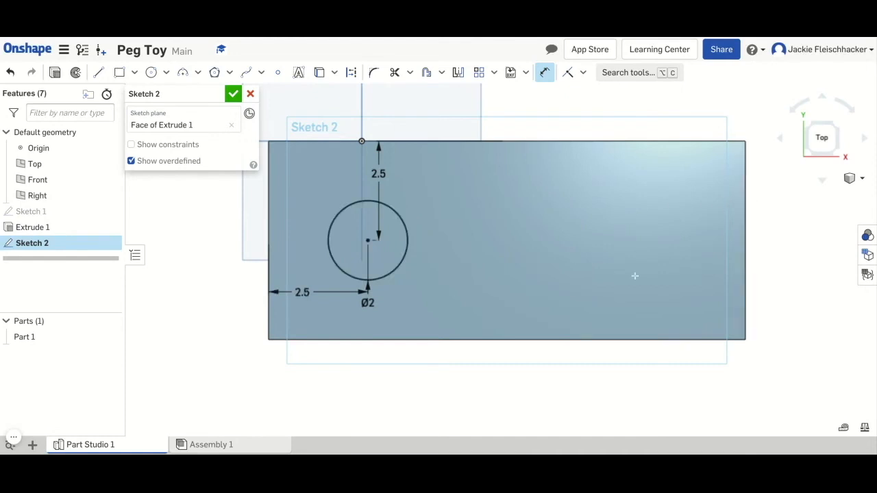
Sketch a 2 in by 2 in square near the right end of the top face.
left_click(120, 72)
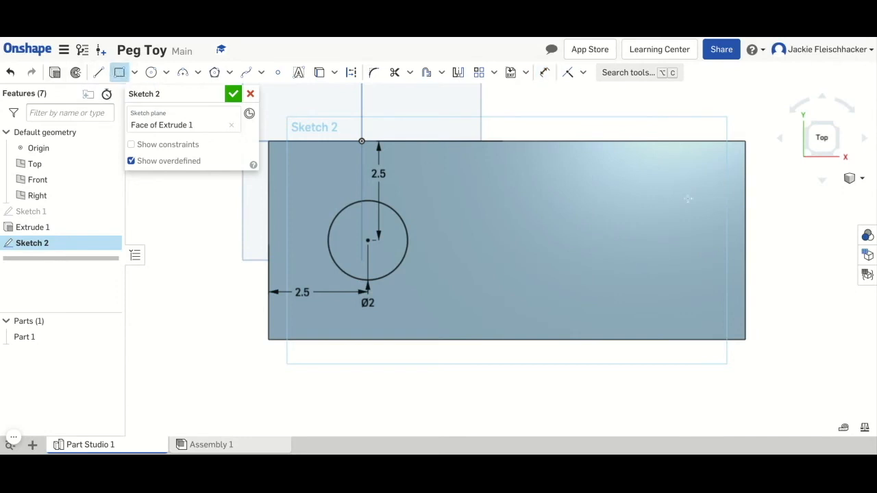
left_click(702, 203)
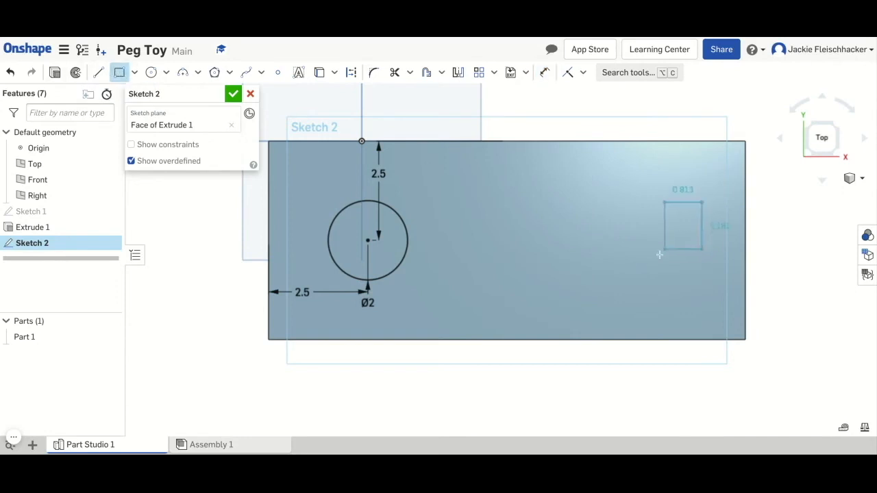
left_click(627, 283)
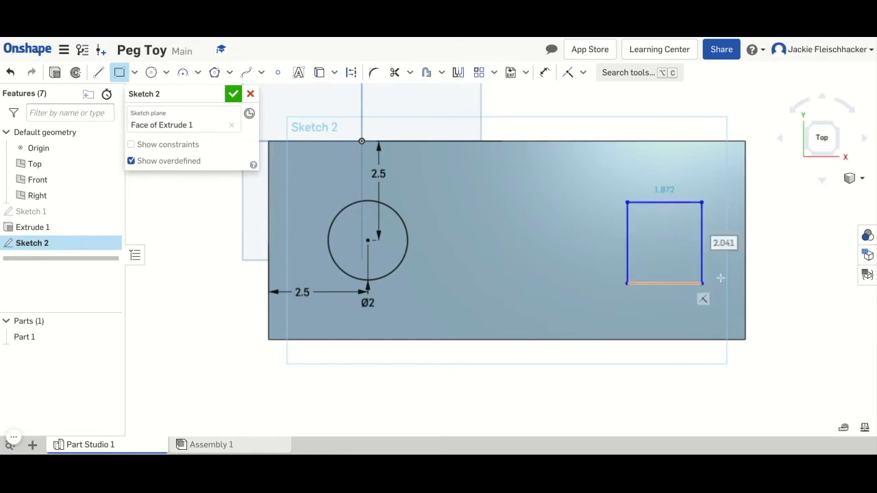
left_click(664, 186)
type("2")
key("Tab")
type("2")
key("Return")
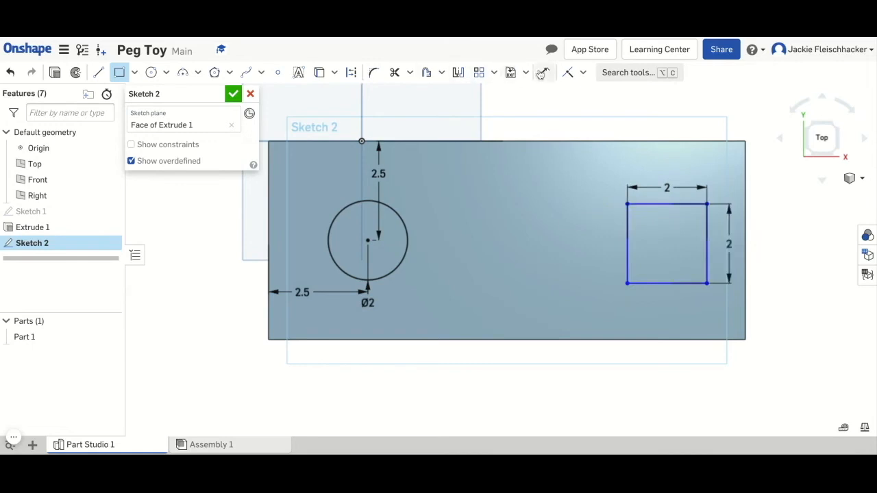
Dimension the square 1.5 in from the back edge and 1.5 in from the right edge of the top face.
left_click(545, 72)
left_click(645, 204)
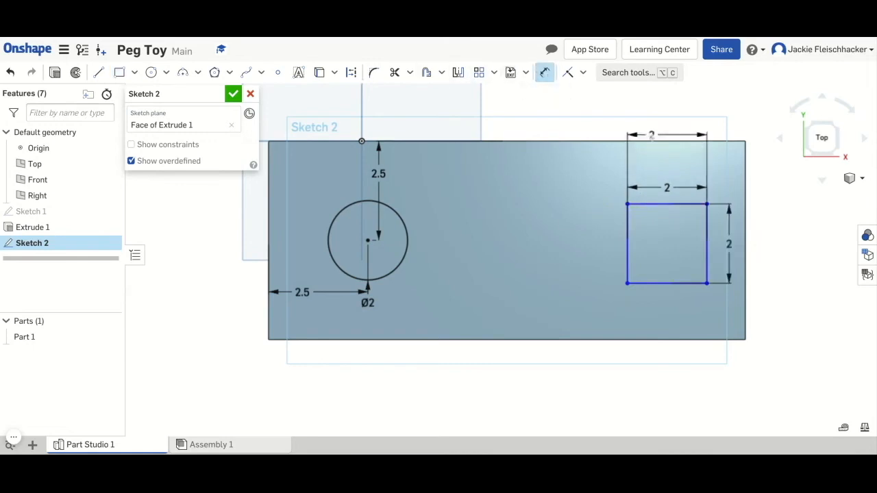
left_click(647, 141)
left_click(656, 170)
type("1.5")
key("Return")
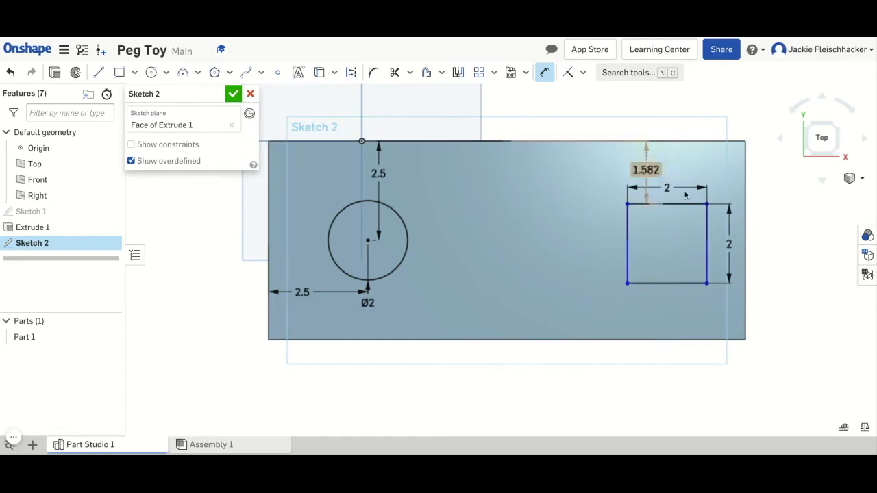
left_click(709, 239)
left_click(745, 235)
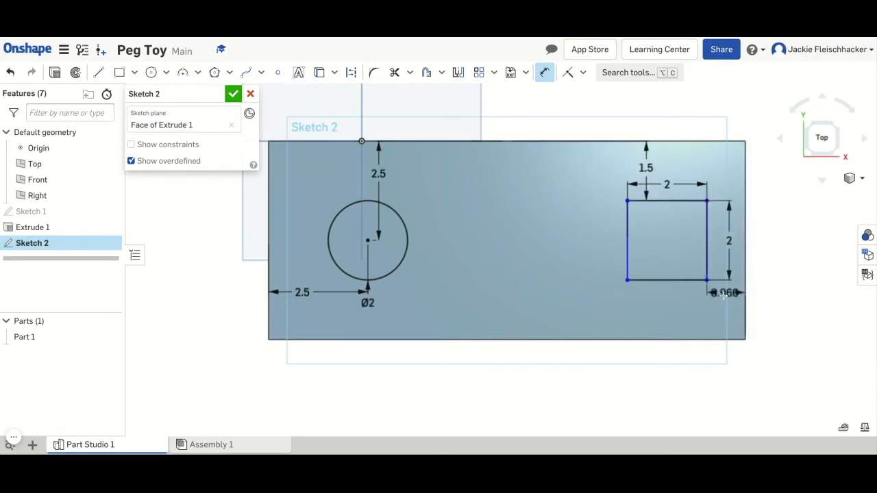
left_click(719, 302)
type("1.5")
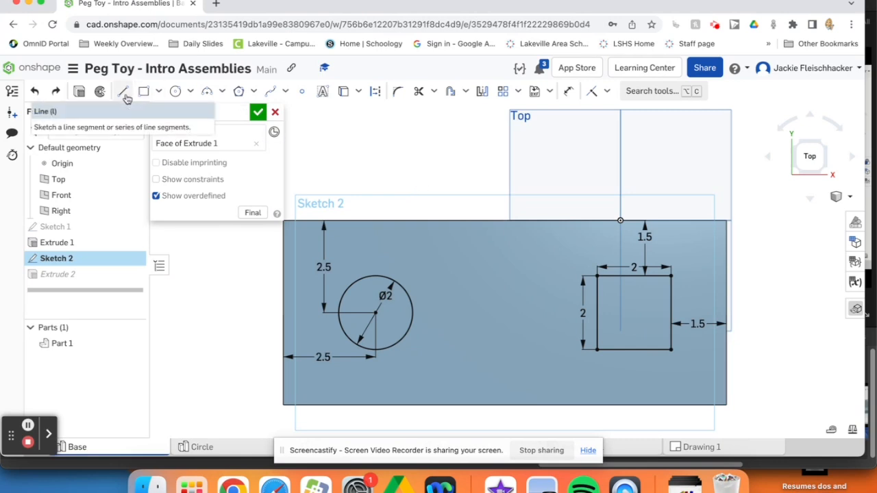
Sketch a three-sided polygon between the circle and the square, centred level with the circle's centre and with a horizontal base.
left_click(239, 92)
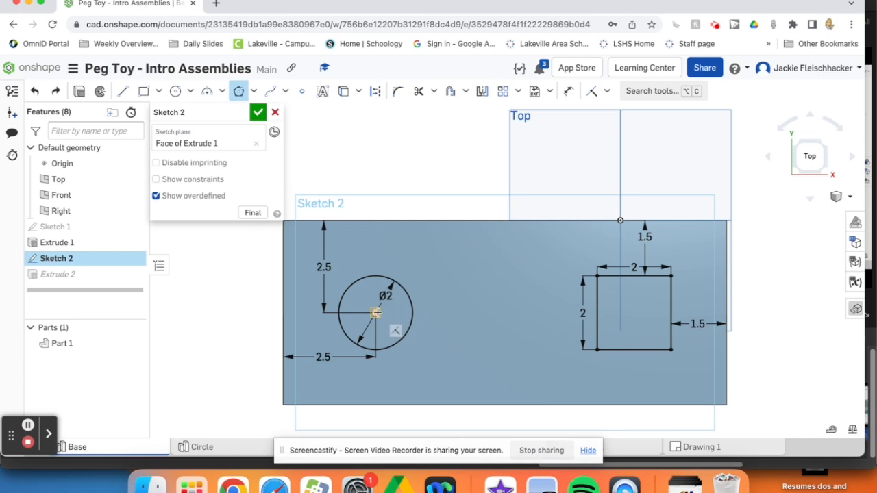
left_click(496, 313)
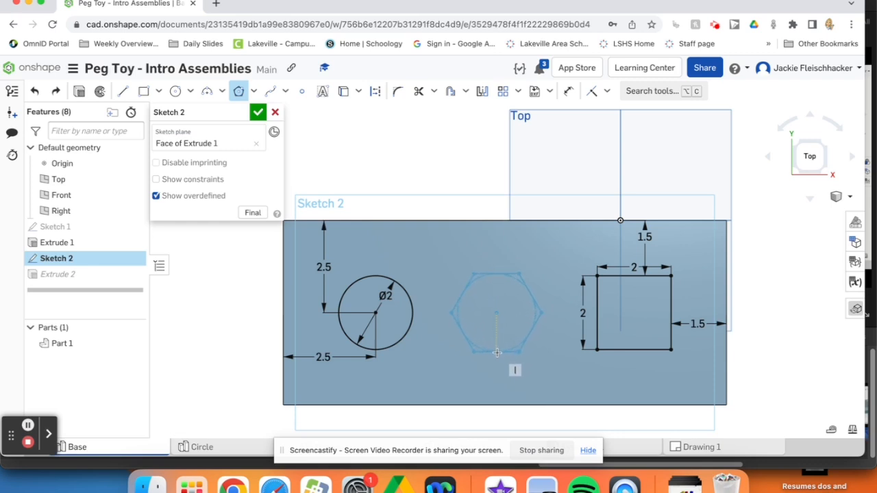
left_click(497, 354)
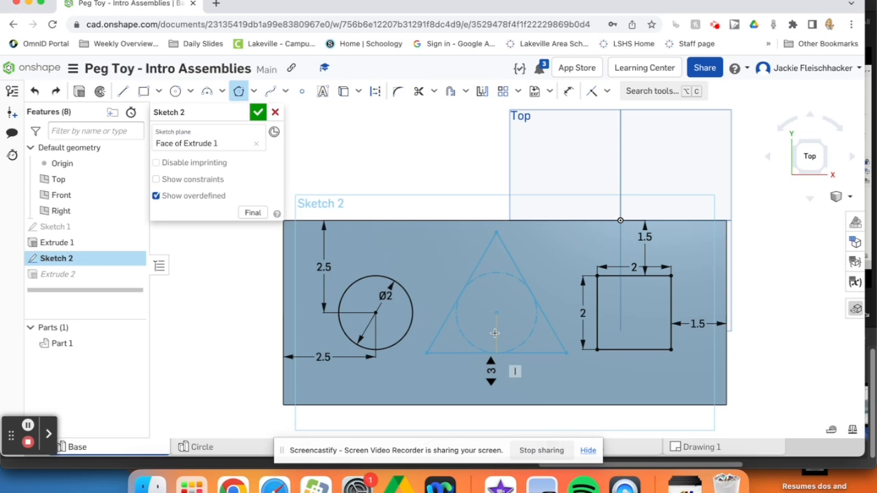
left_click(494, 333)
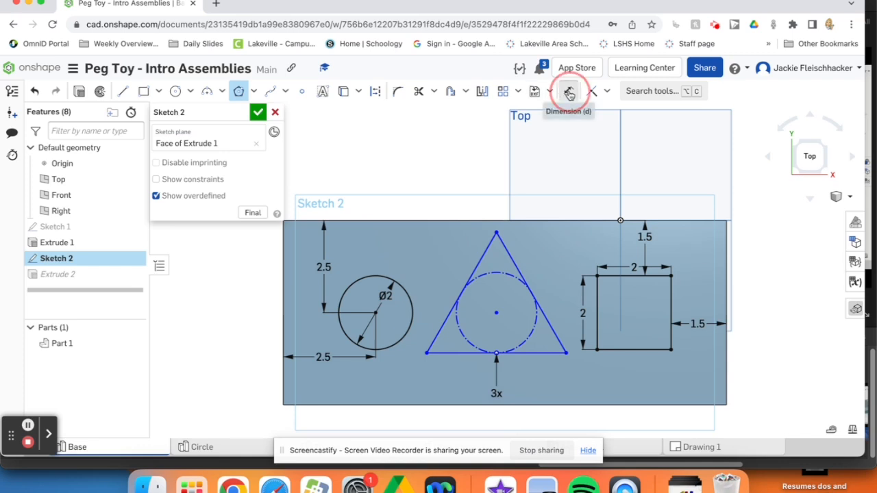
Dimension the triangle's base edge as 2.5 in.
left_click(570, 95)
left_click(456, 353)
left_click(457, 371)
type("2")
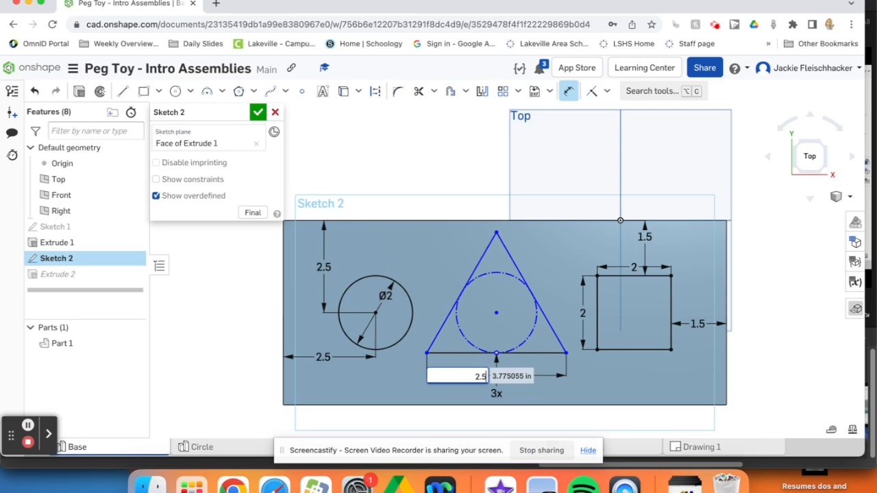
type(".5")
key("Return")
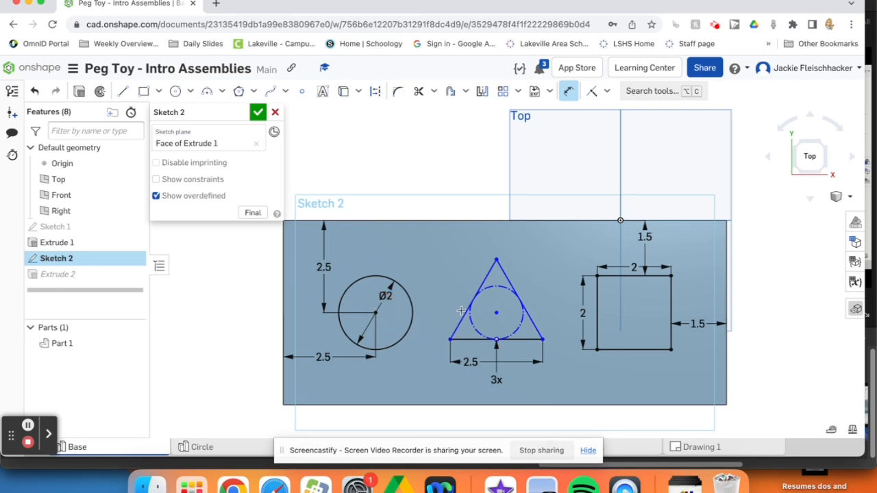
Dimension the horizontal distance between the circle's centre and the triangle's centre as 3 in.
left_click(496, 313)
left_click(375, 313)
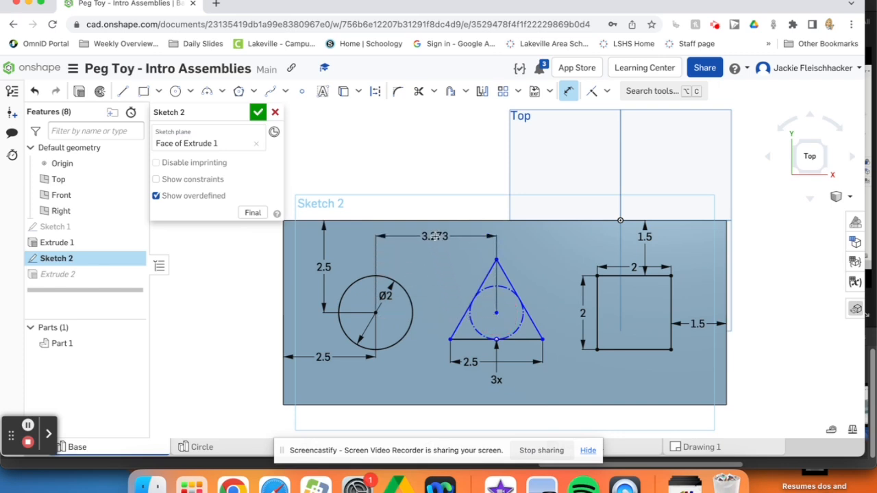
left_click(434, 237)
type("3")
key("Return")
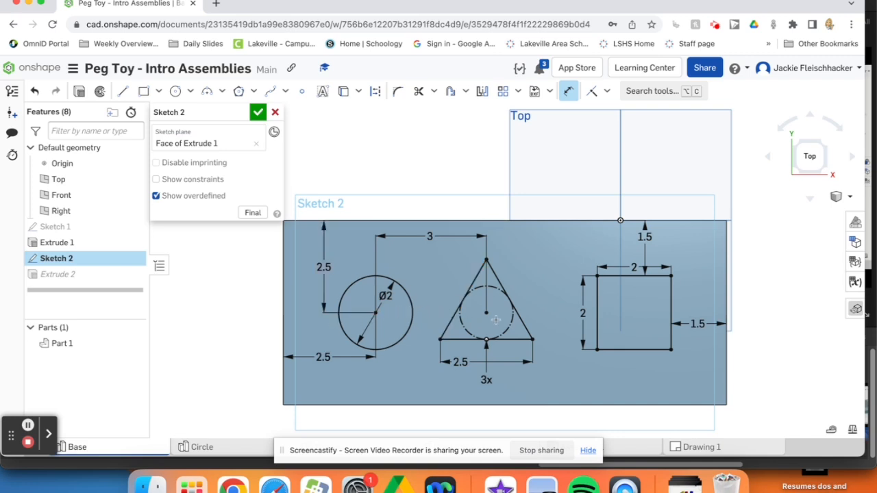
Try to dimension the triangle's centre 3 in from the back edge of the top face, and undo it.
left_click(496, 288)
left_click(537, 255)
type("3")
key("Return")
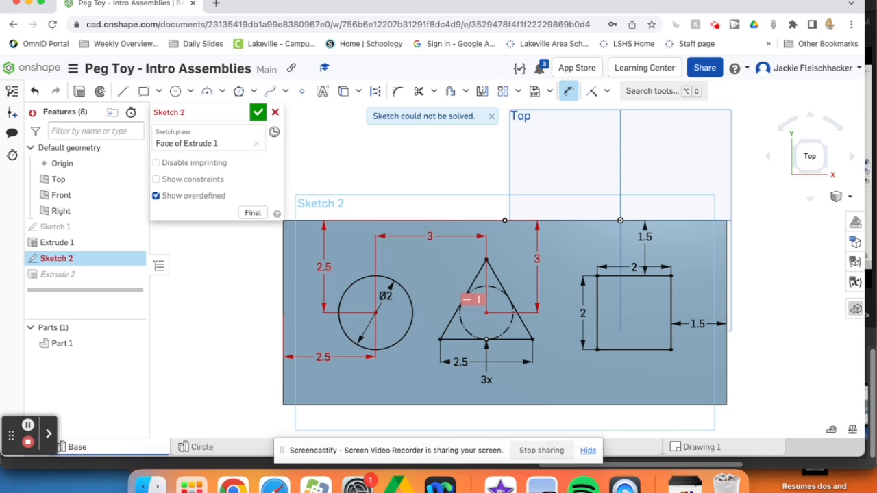
key("super+z")
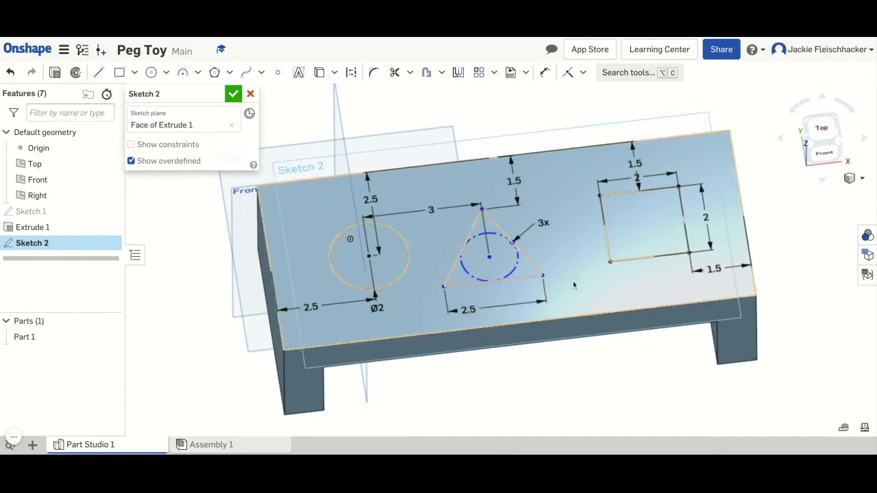
Extrude the sketch's circle, triangle and square into the bench top as a Remove operation.
mouse_move(629, 354)
right_mouse_down()
mouse_move(586, 363)
mouse_move(629, 354)
right_mouse_up()
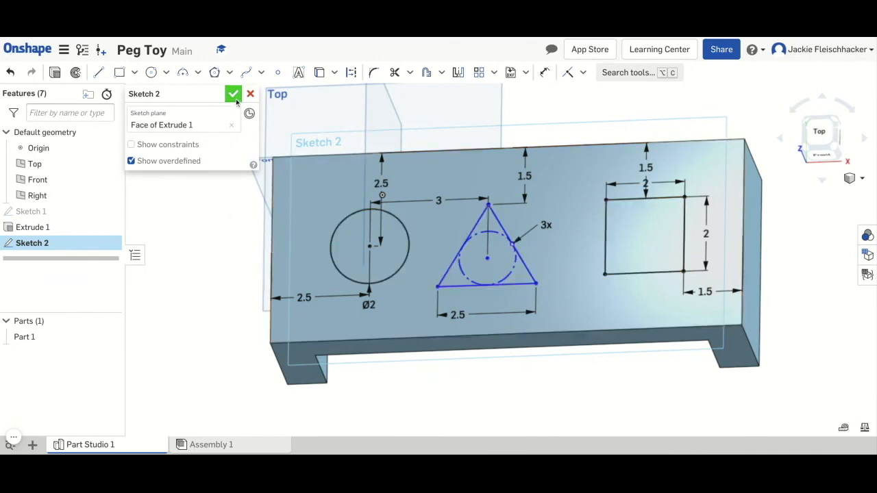
left_click(55, 73)
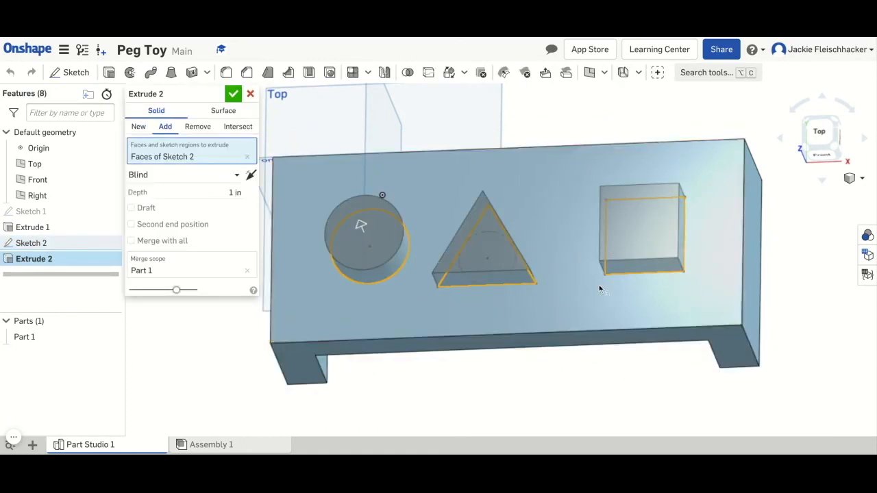
key("Up")
key("Up")
key("Up")
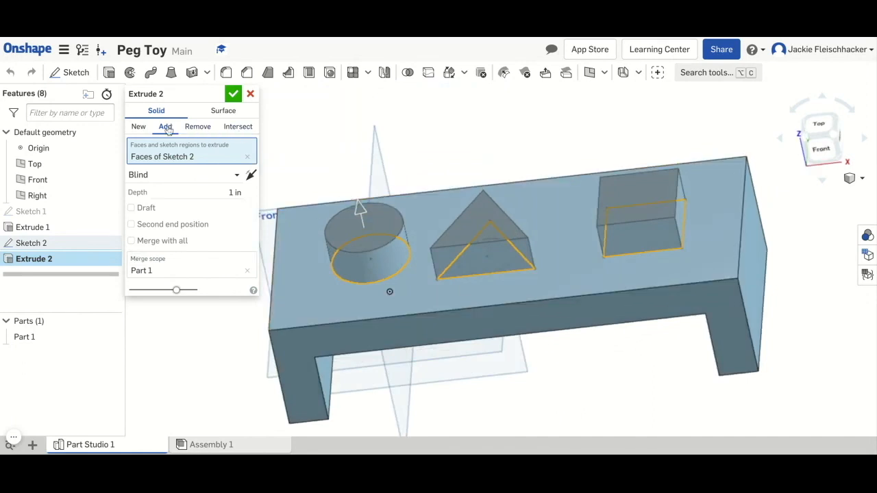
left_click(196, 128)
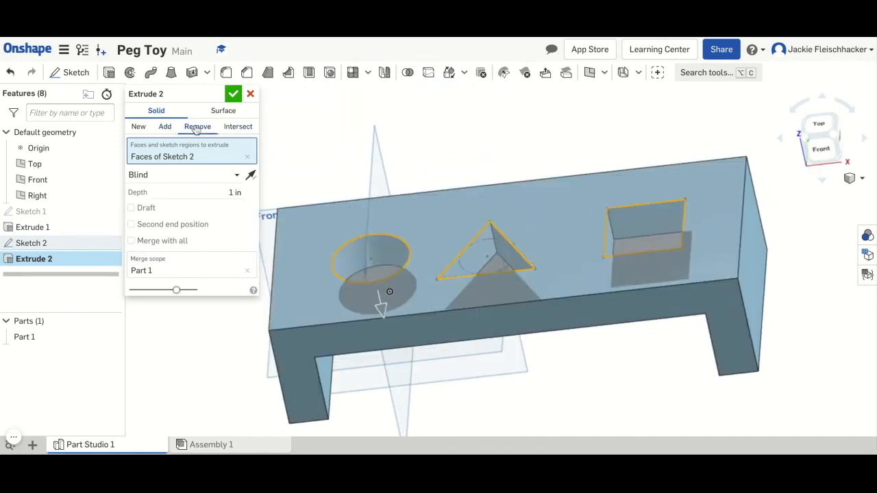
Set the hole cut's end type to Through all so all three shapes pass through the bench top, and accept the extrude.
key("Up")
key("Up")
key("Down")
key("Down")
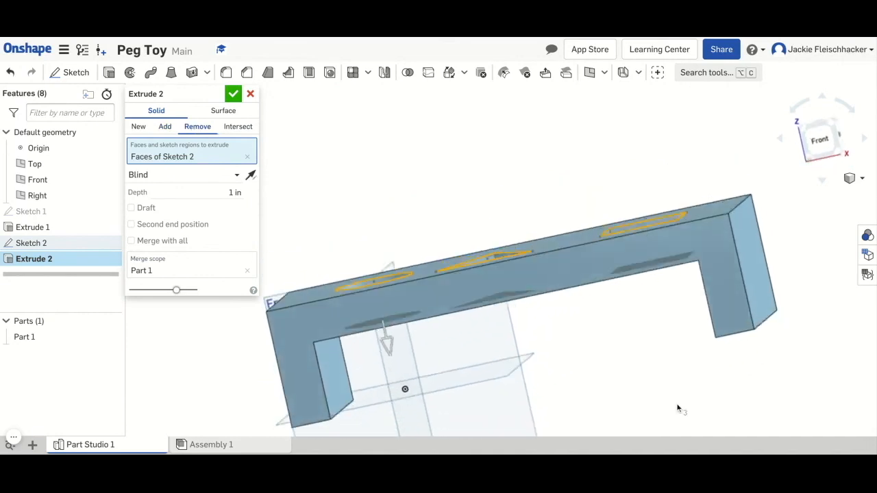
key("Up")
key("Up")
key("Down")
key("Down")
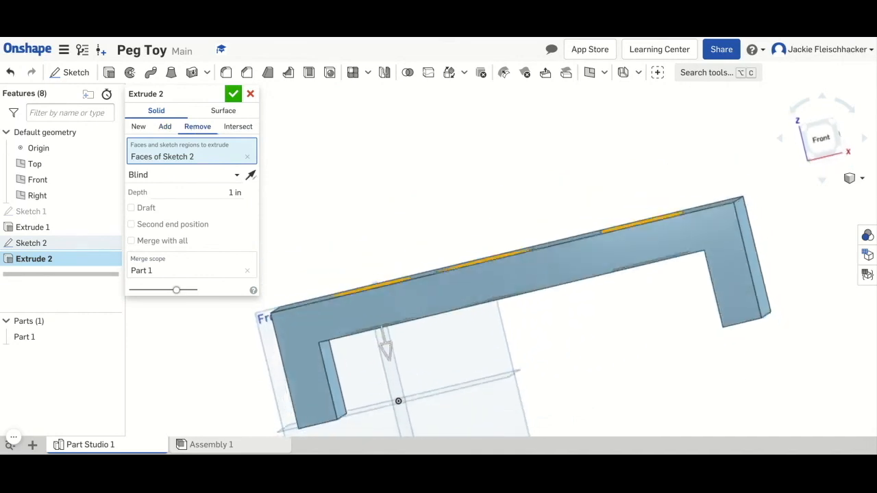
left_click(237, 180)
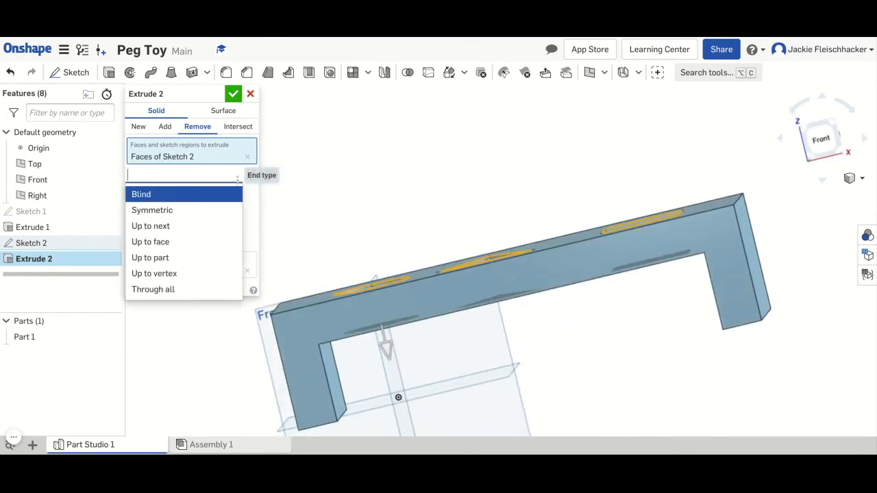
left_click(190, 288)
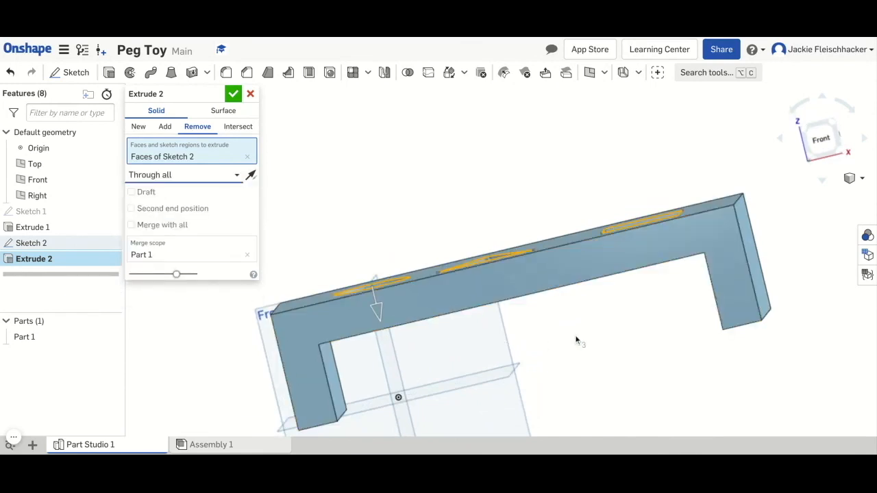
key("Up")
key("Up")
key("Up")
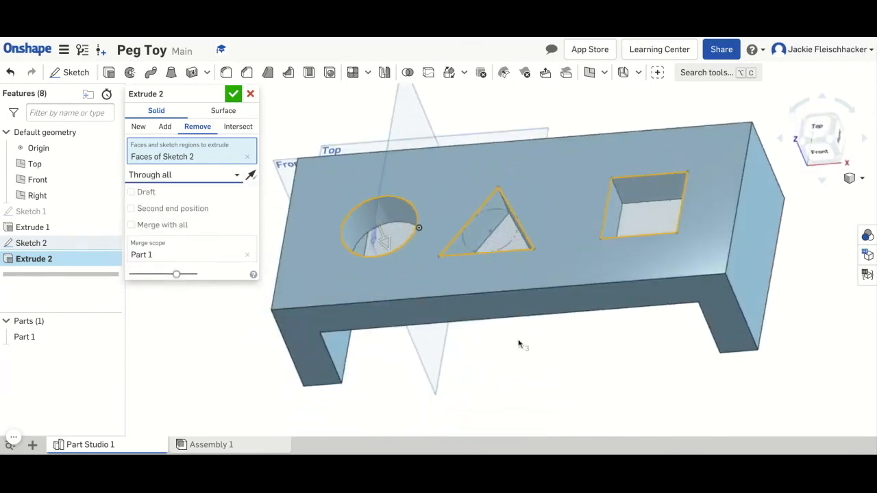
left_click(233, 94)
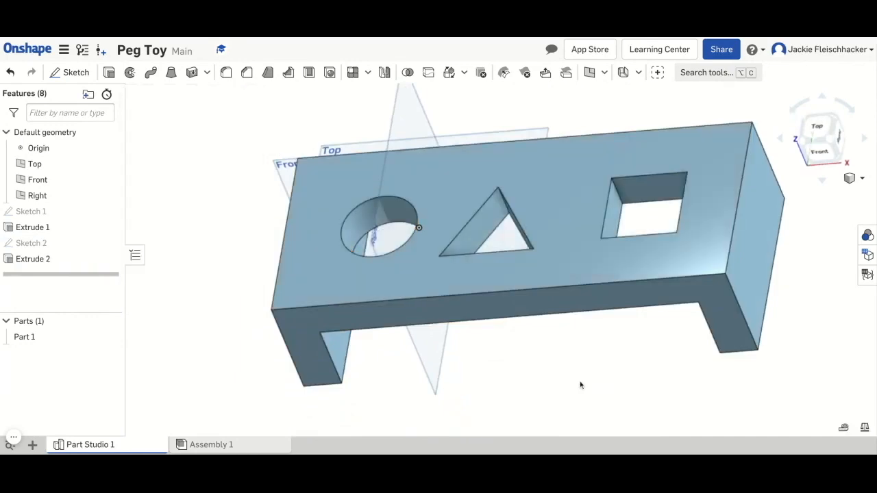
Change the bench part's appearance to the green palette colour 488C29 and apply it.
key("Down")
key("Down")
key("Down")
right_click_drag(500, 355, 360, 376)
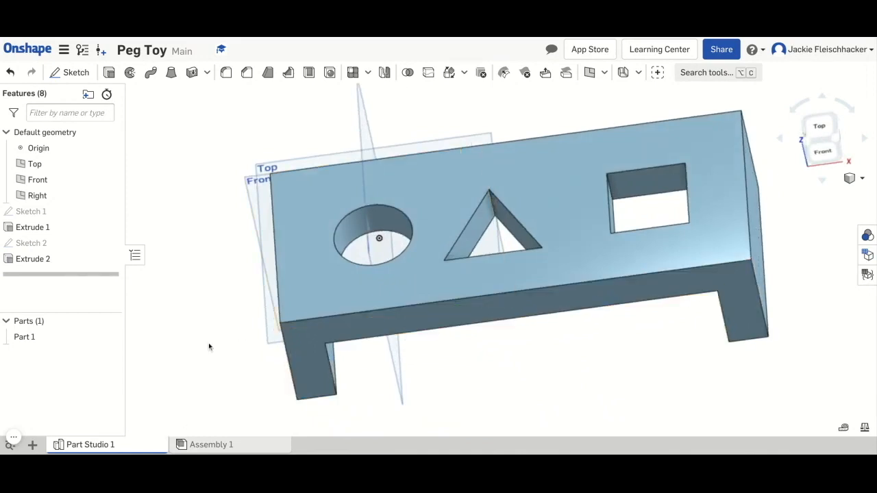
right_click(28, 340)
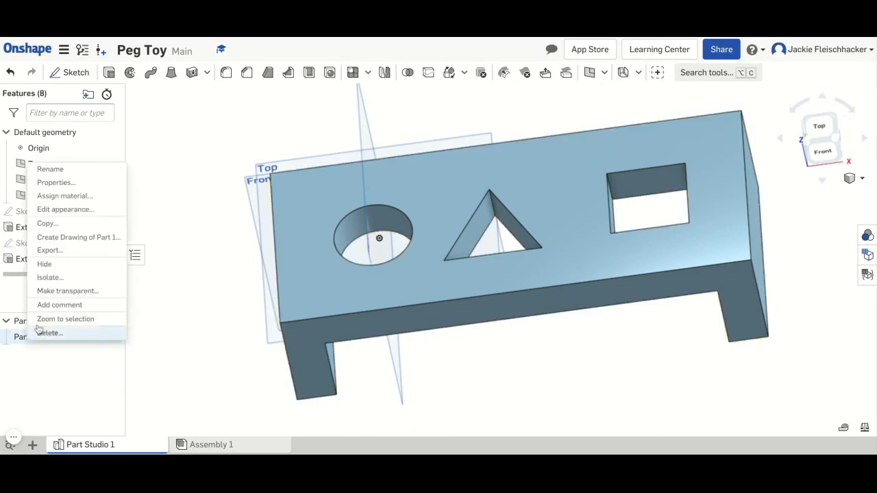
left_click(74, 211)
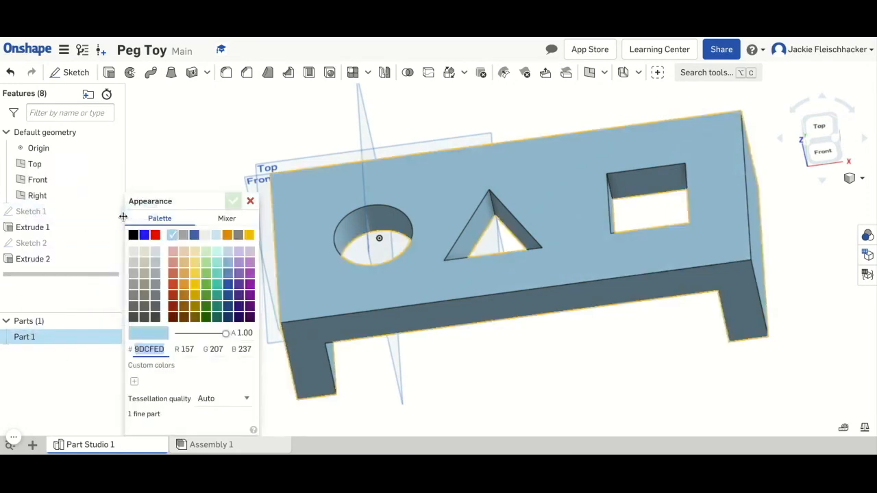
left_click(208, 297)
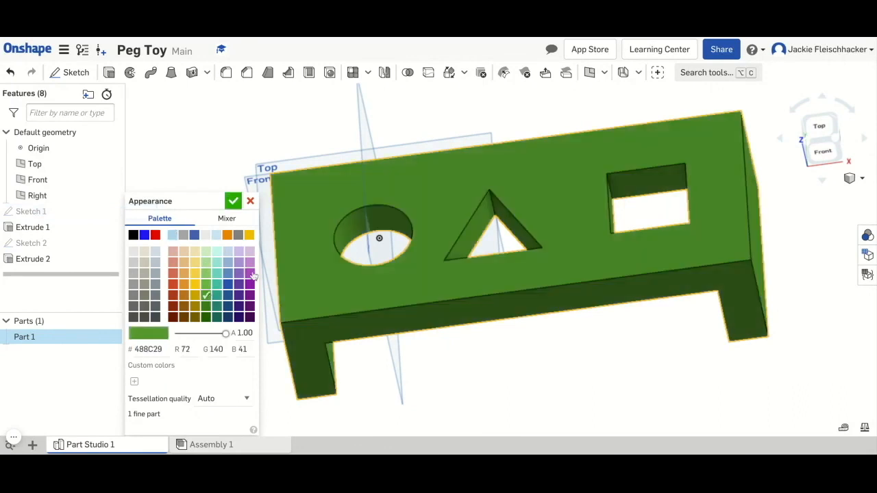
left_click(235, 202)
mouse_move(478, 313)
right_mouse_down()
mouse_move(442, 308)
mouse_move(478, 313)
mouse_move(473, 304)
right_mouse_up()
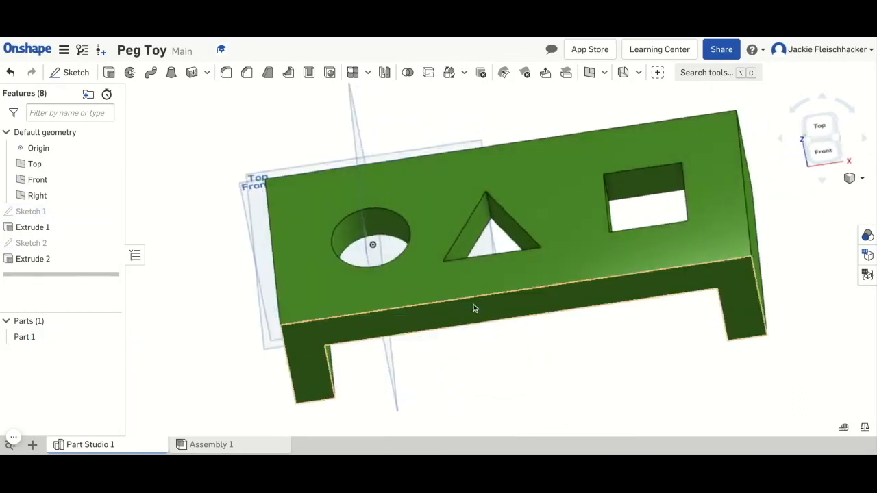